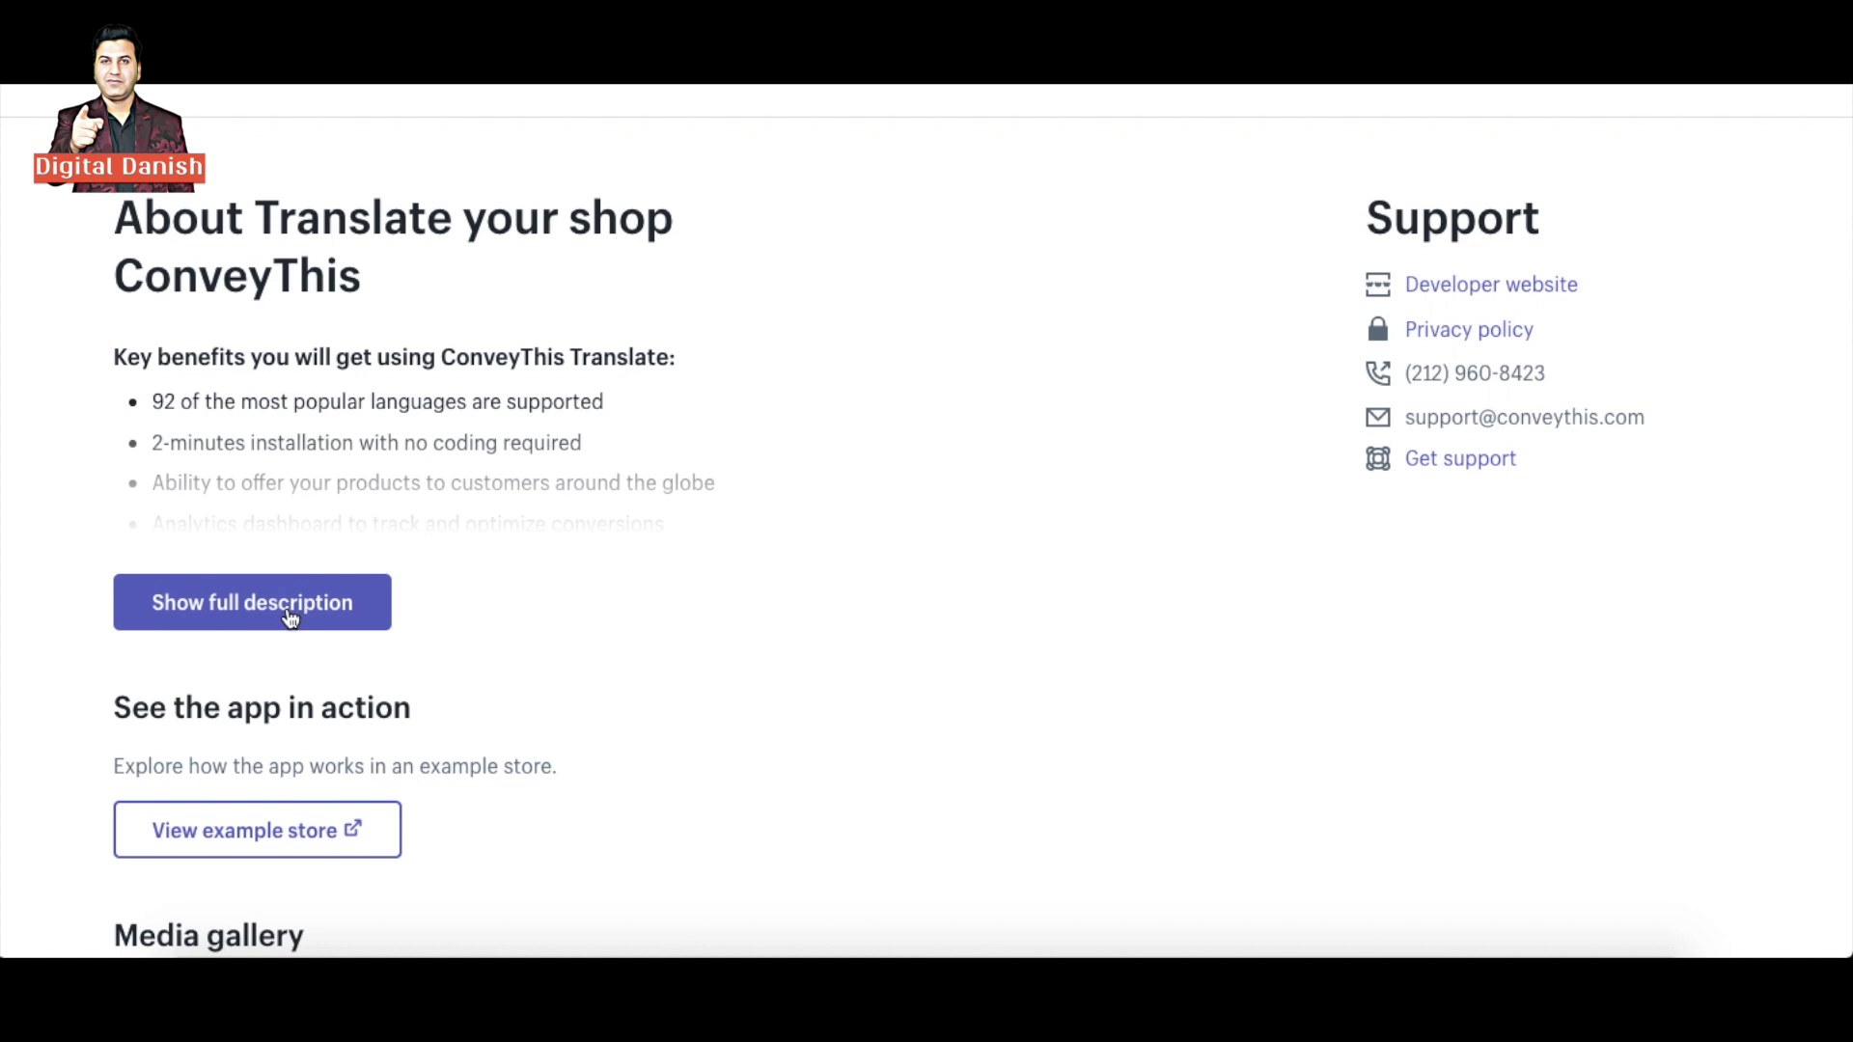
Step: Read the full description of Translate your shop ConveyThis and install the app on the Shopify store
click(290, 618)
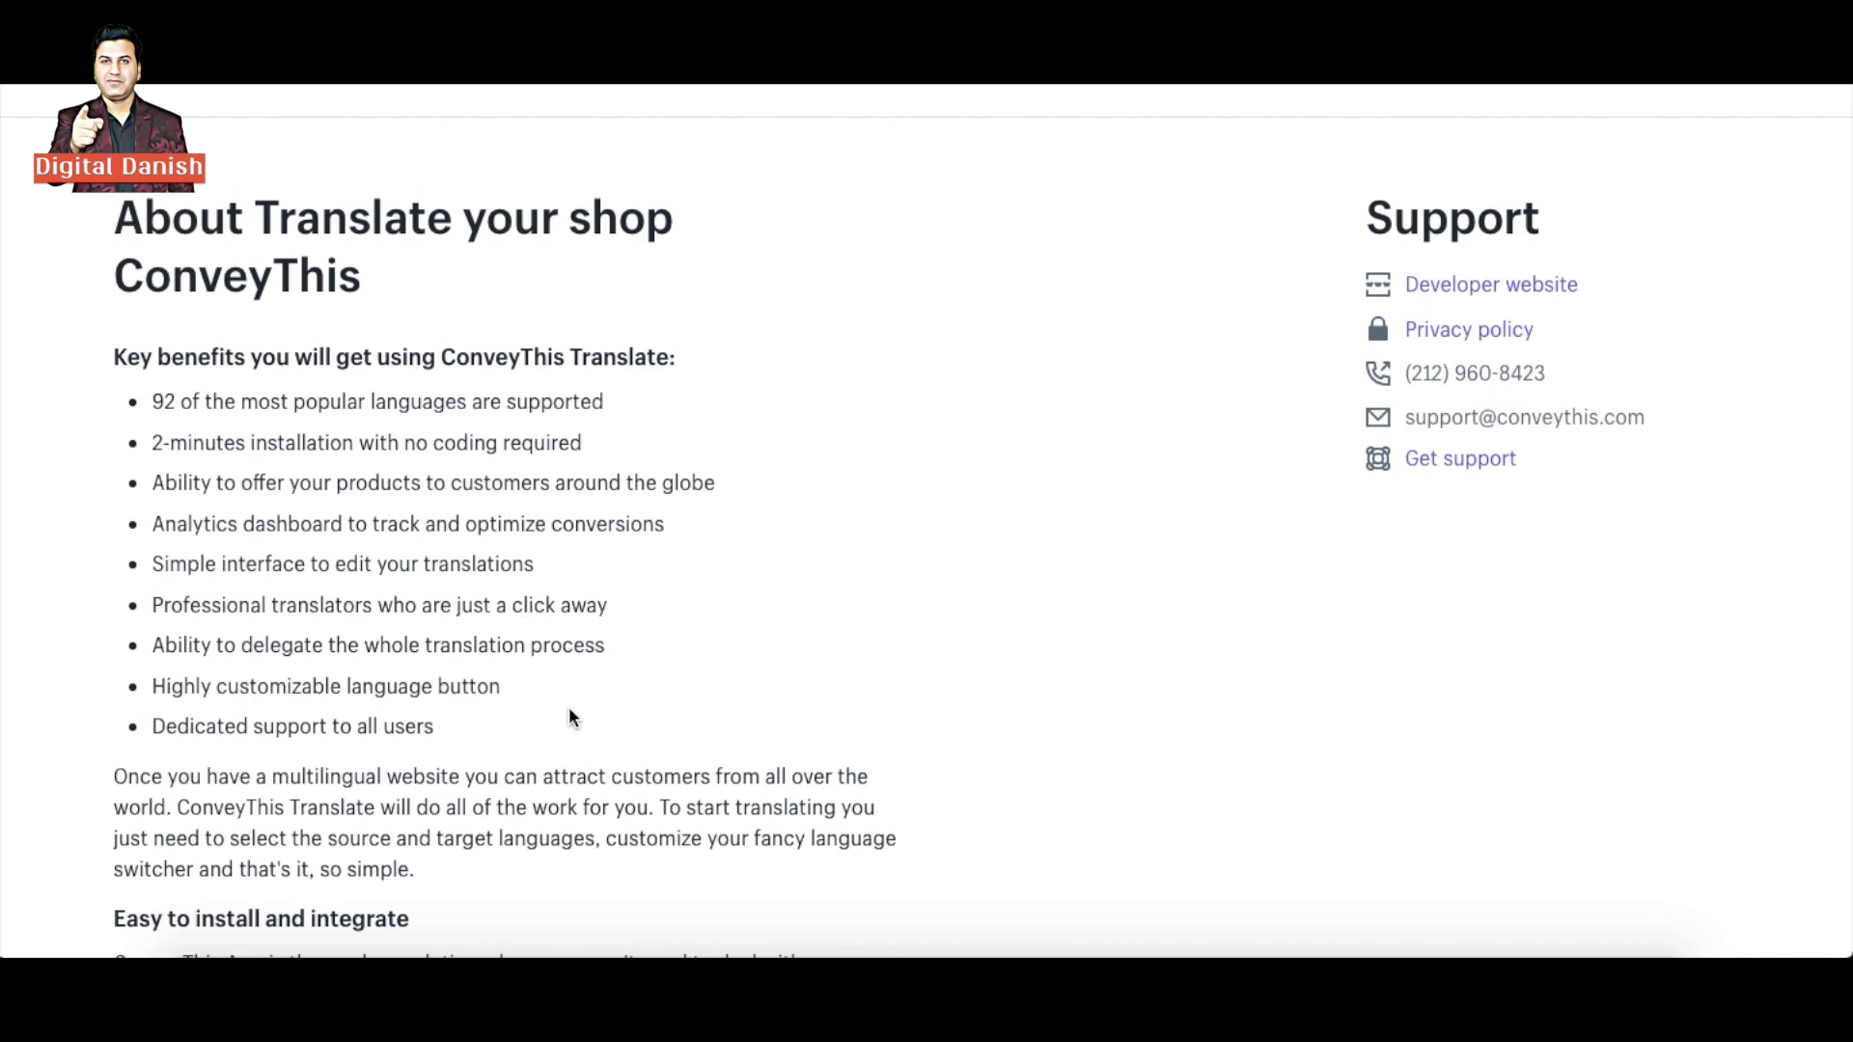
scroll(570, 714, down, 3)
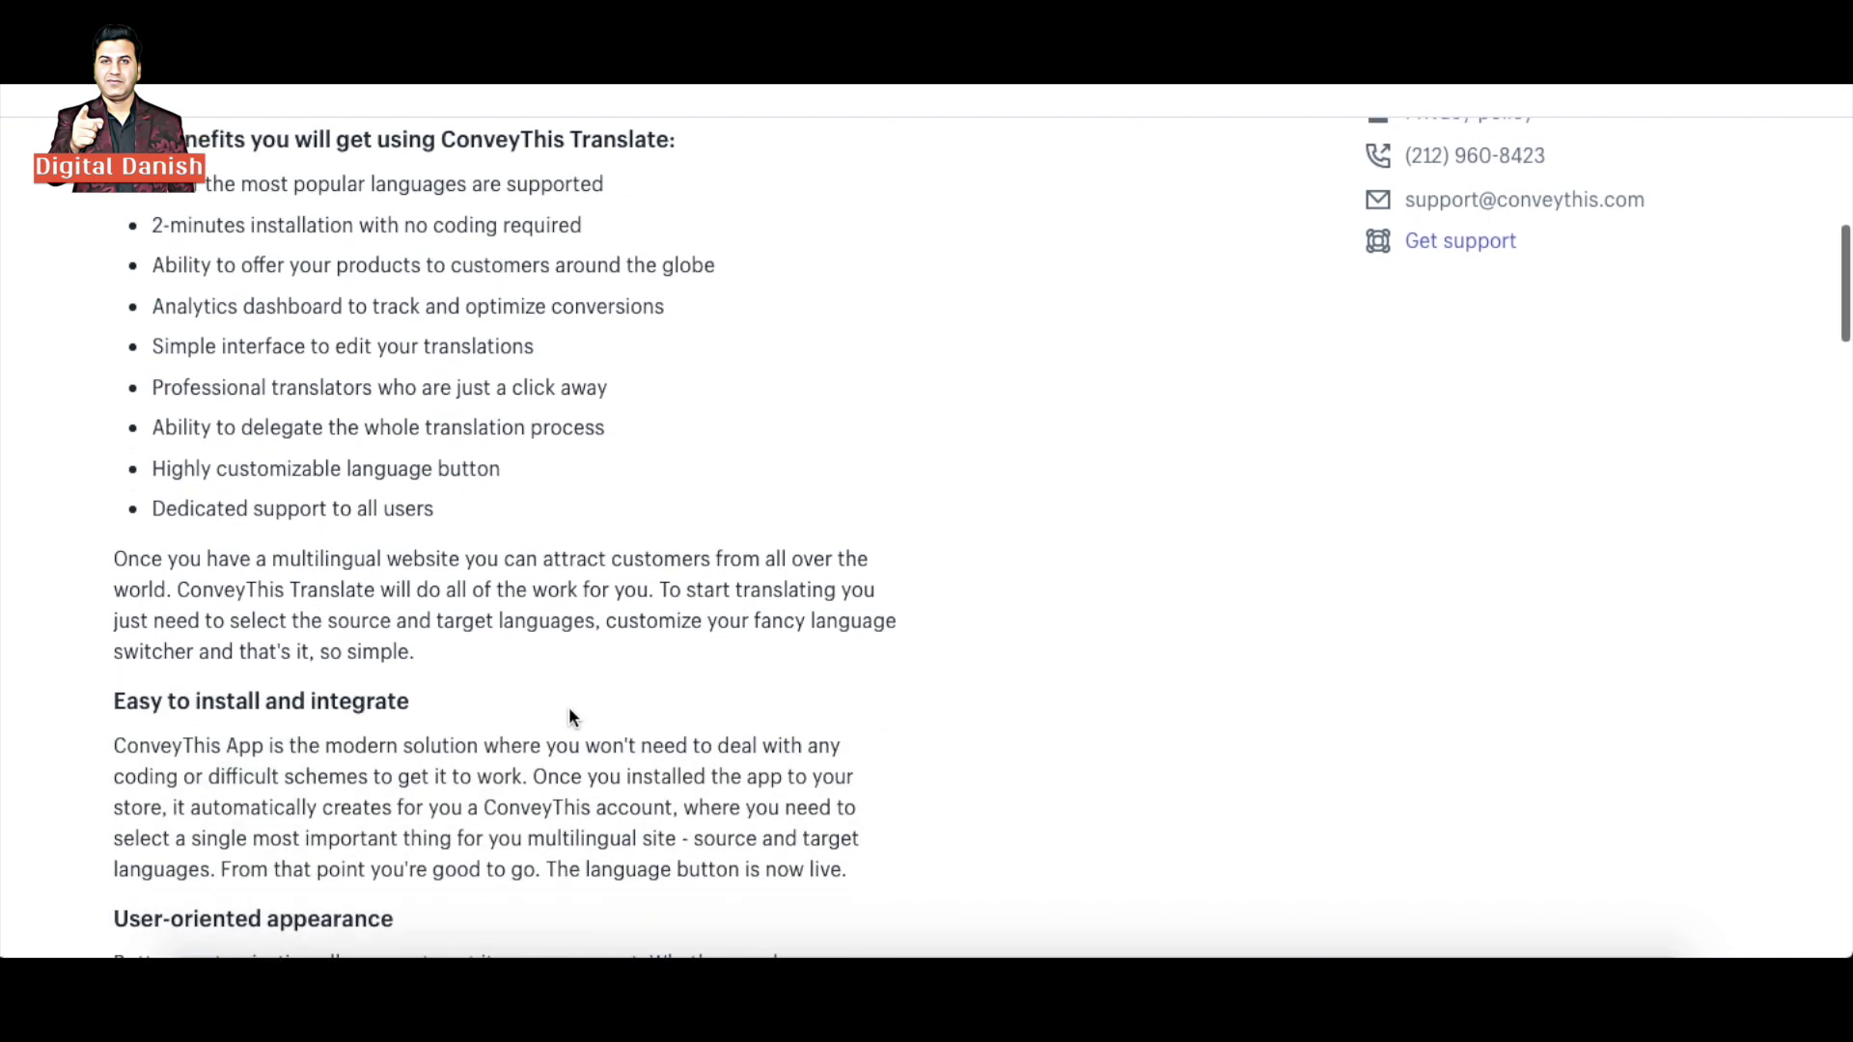
scroll(569, 716, down, 8)
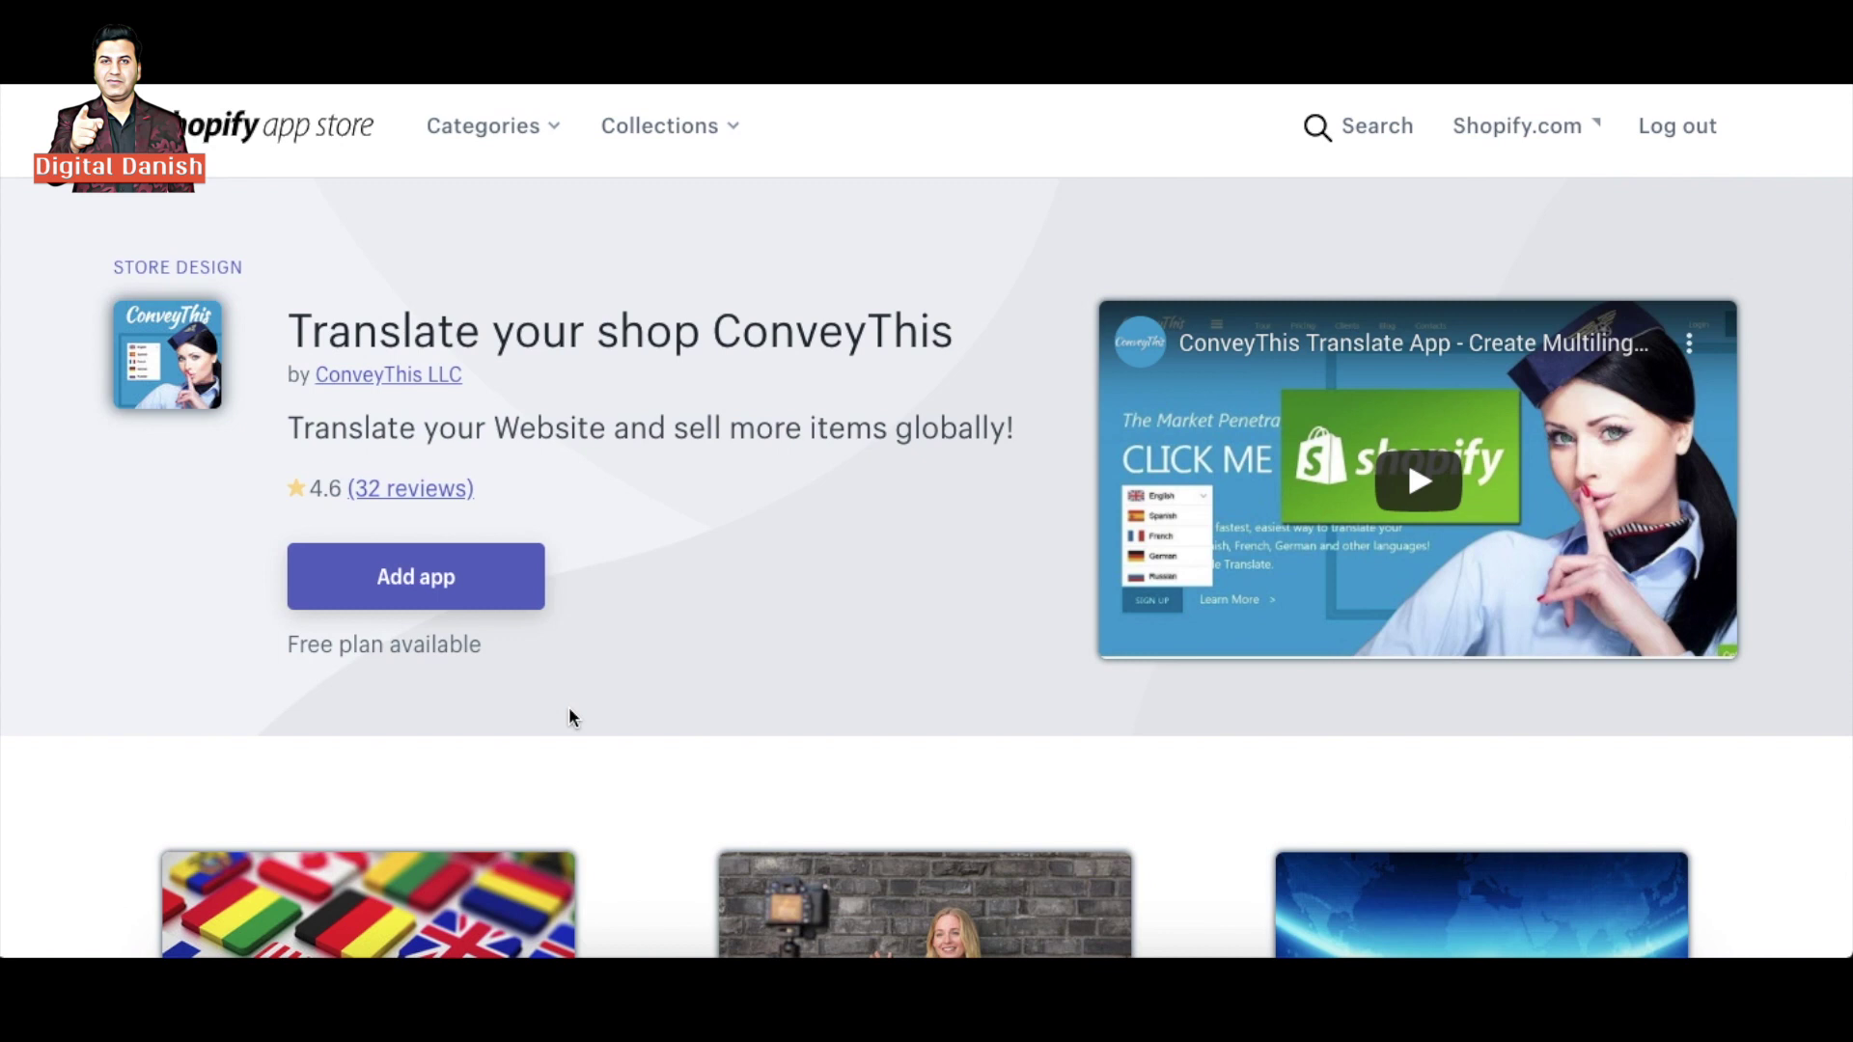
click(425, 582)
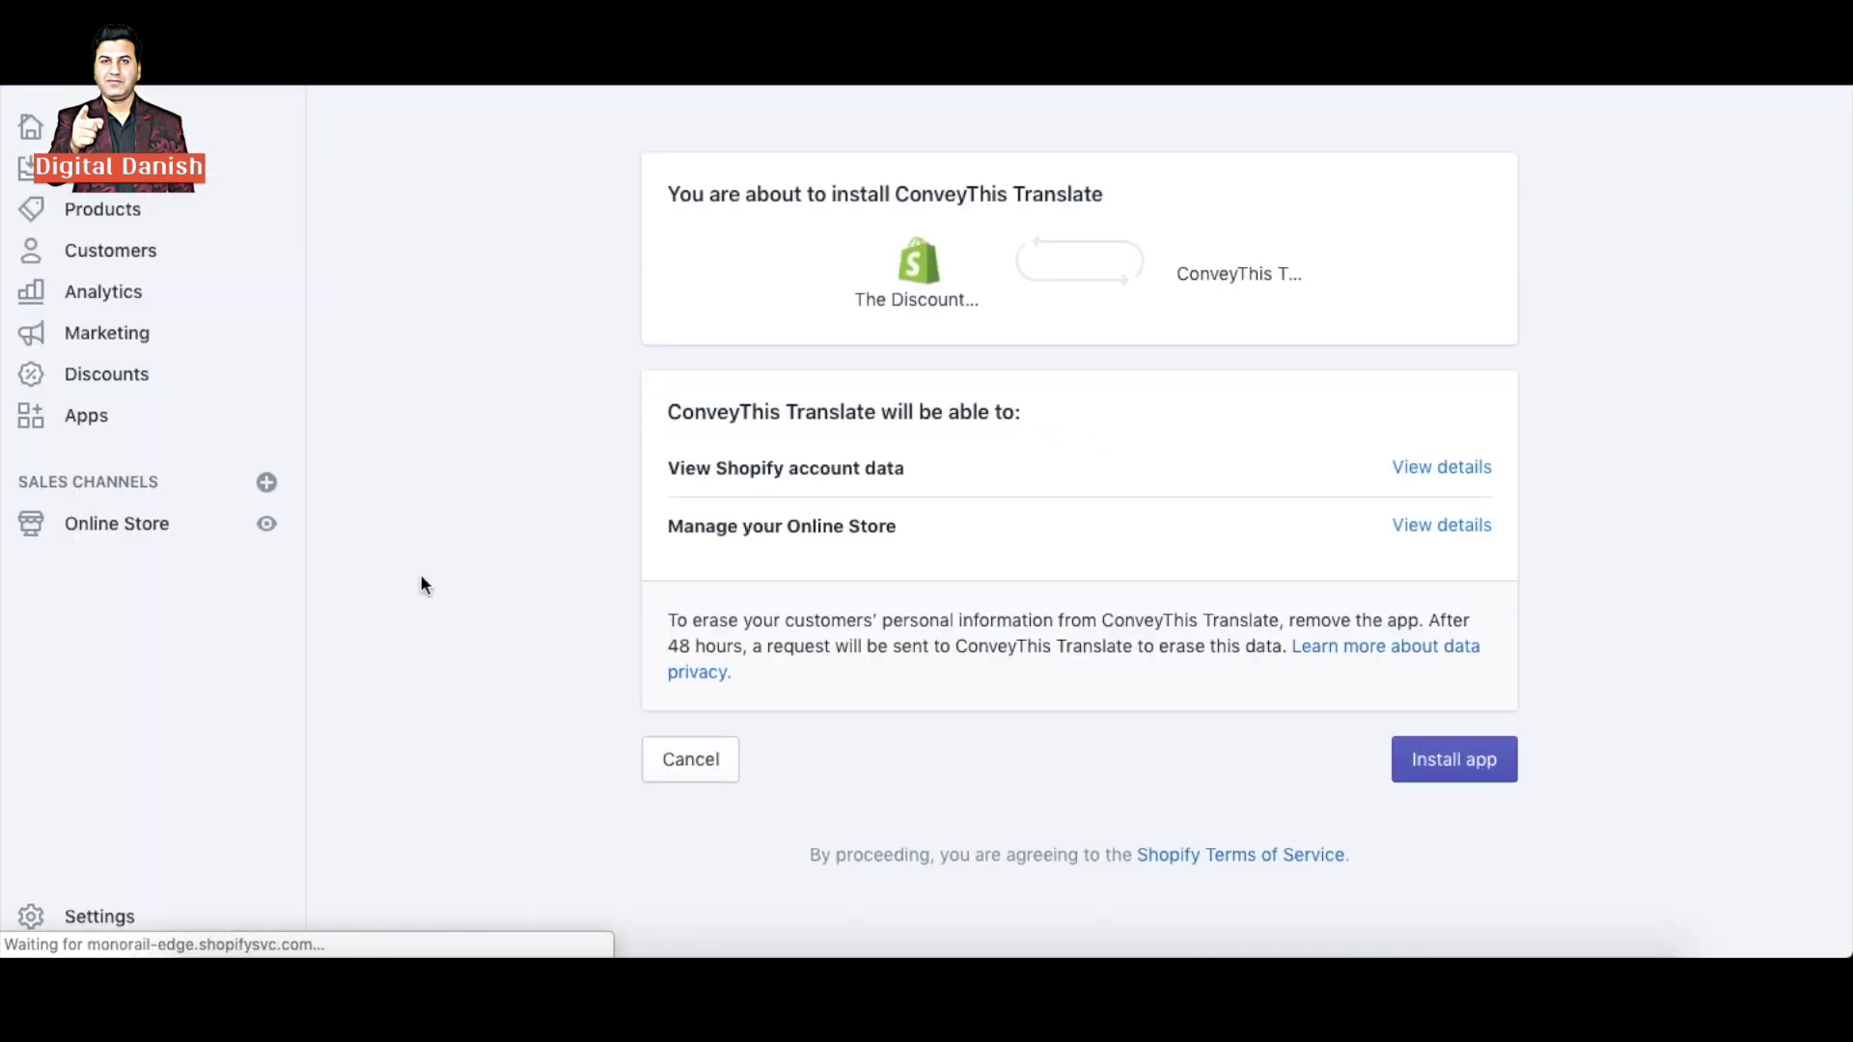
click(1463, 759)
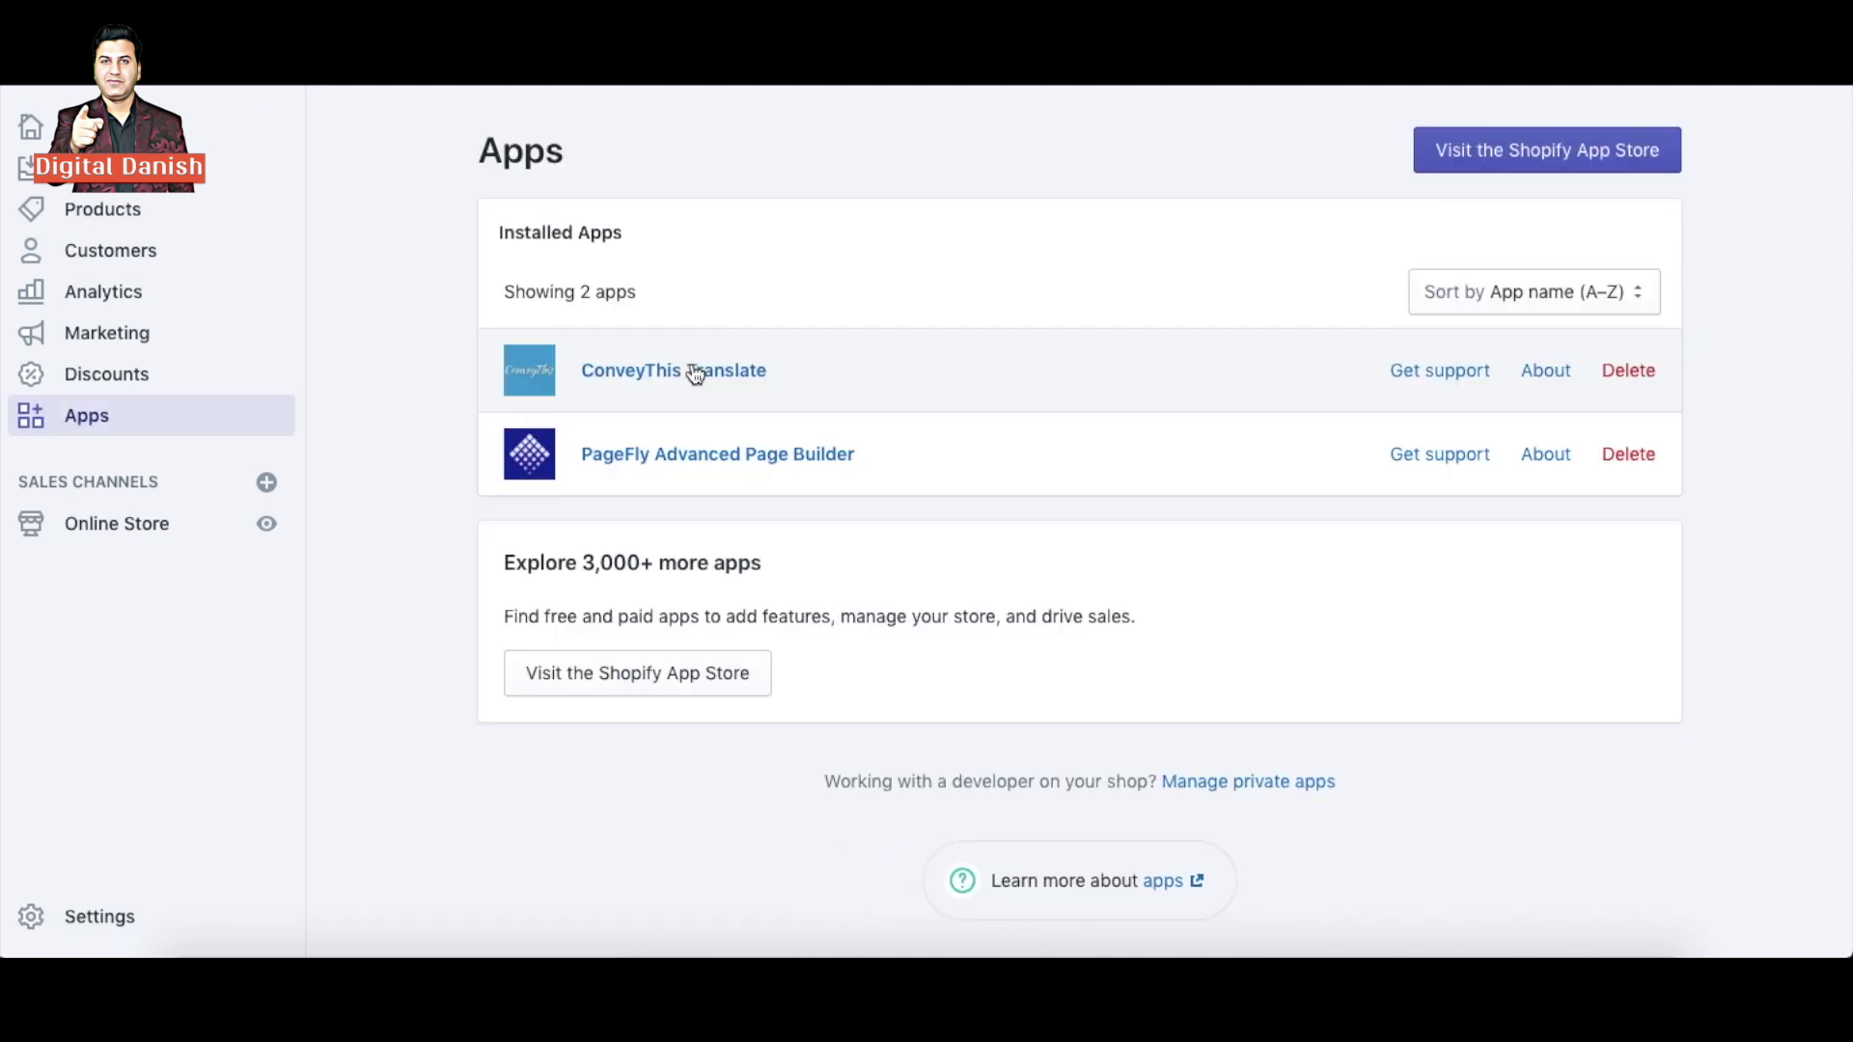
Step: Open the installed ConveyThis Translate app and go to the settings of the the-discount-offers.myshopify.com domain
click(694, 372)
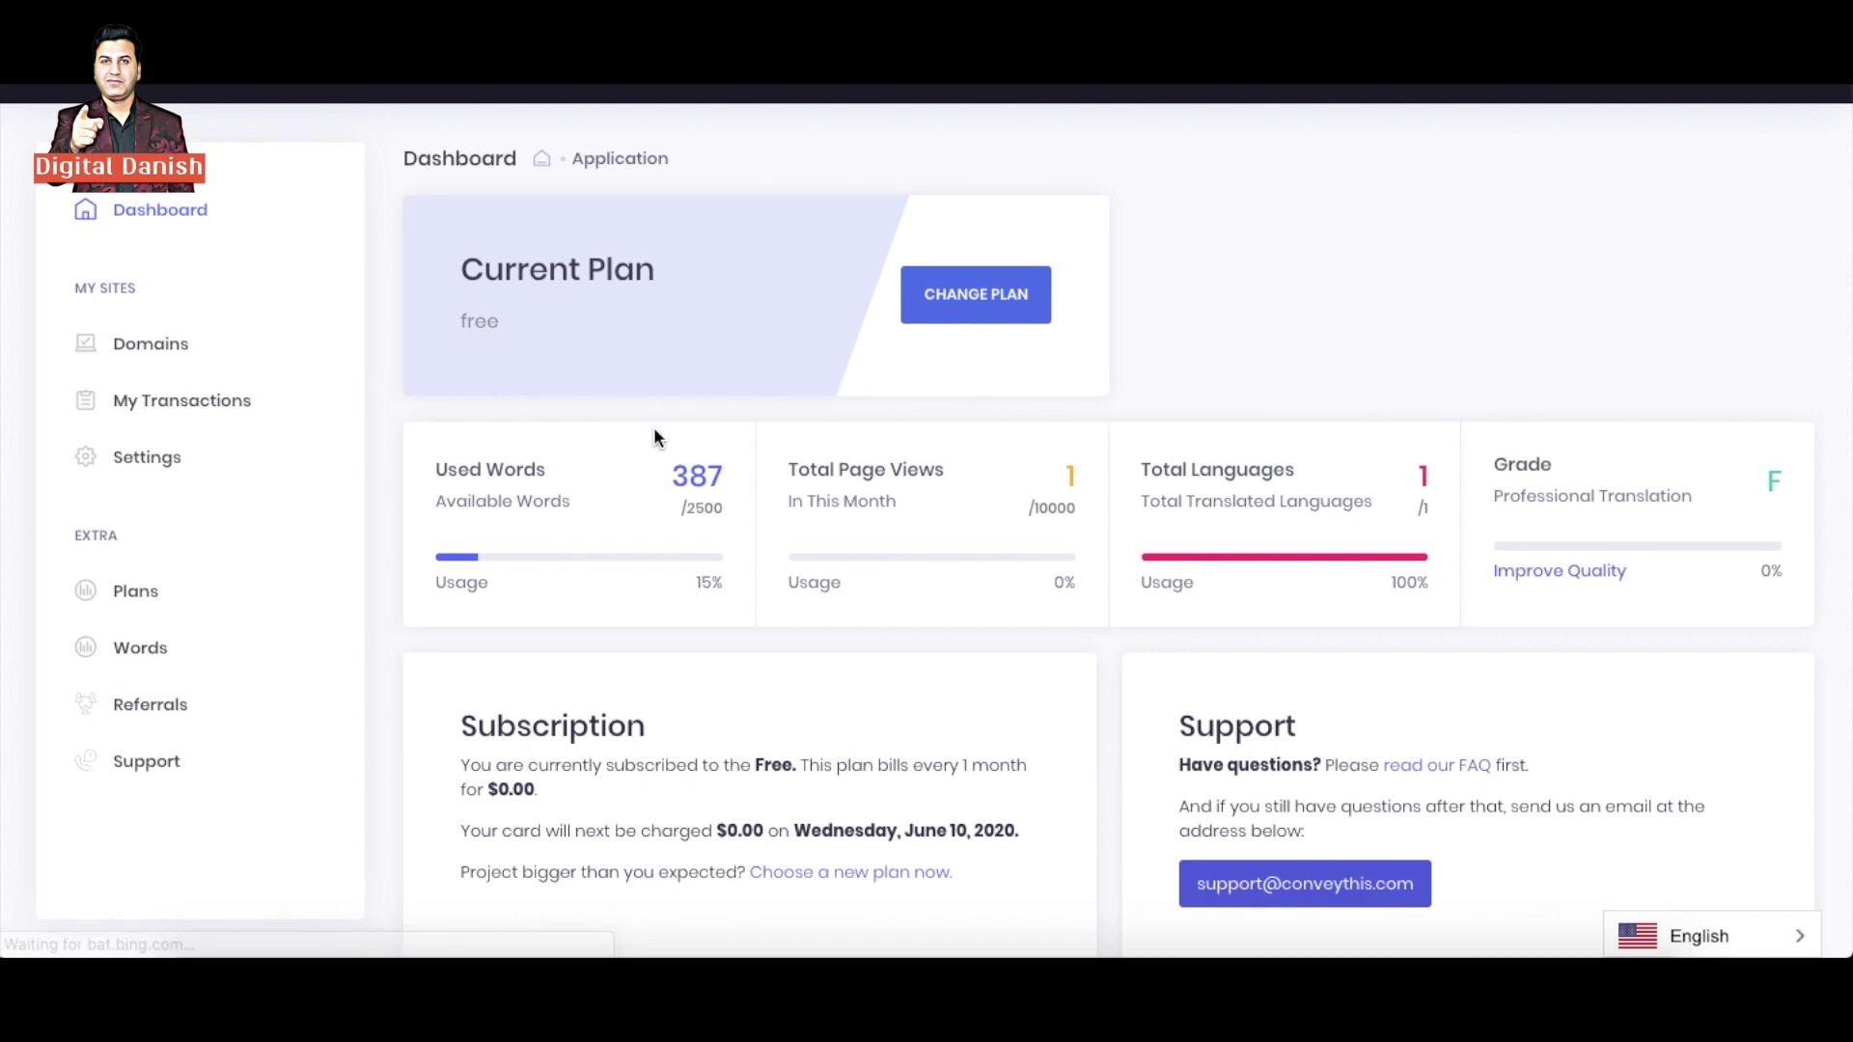
click(147, 347)
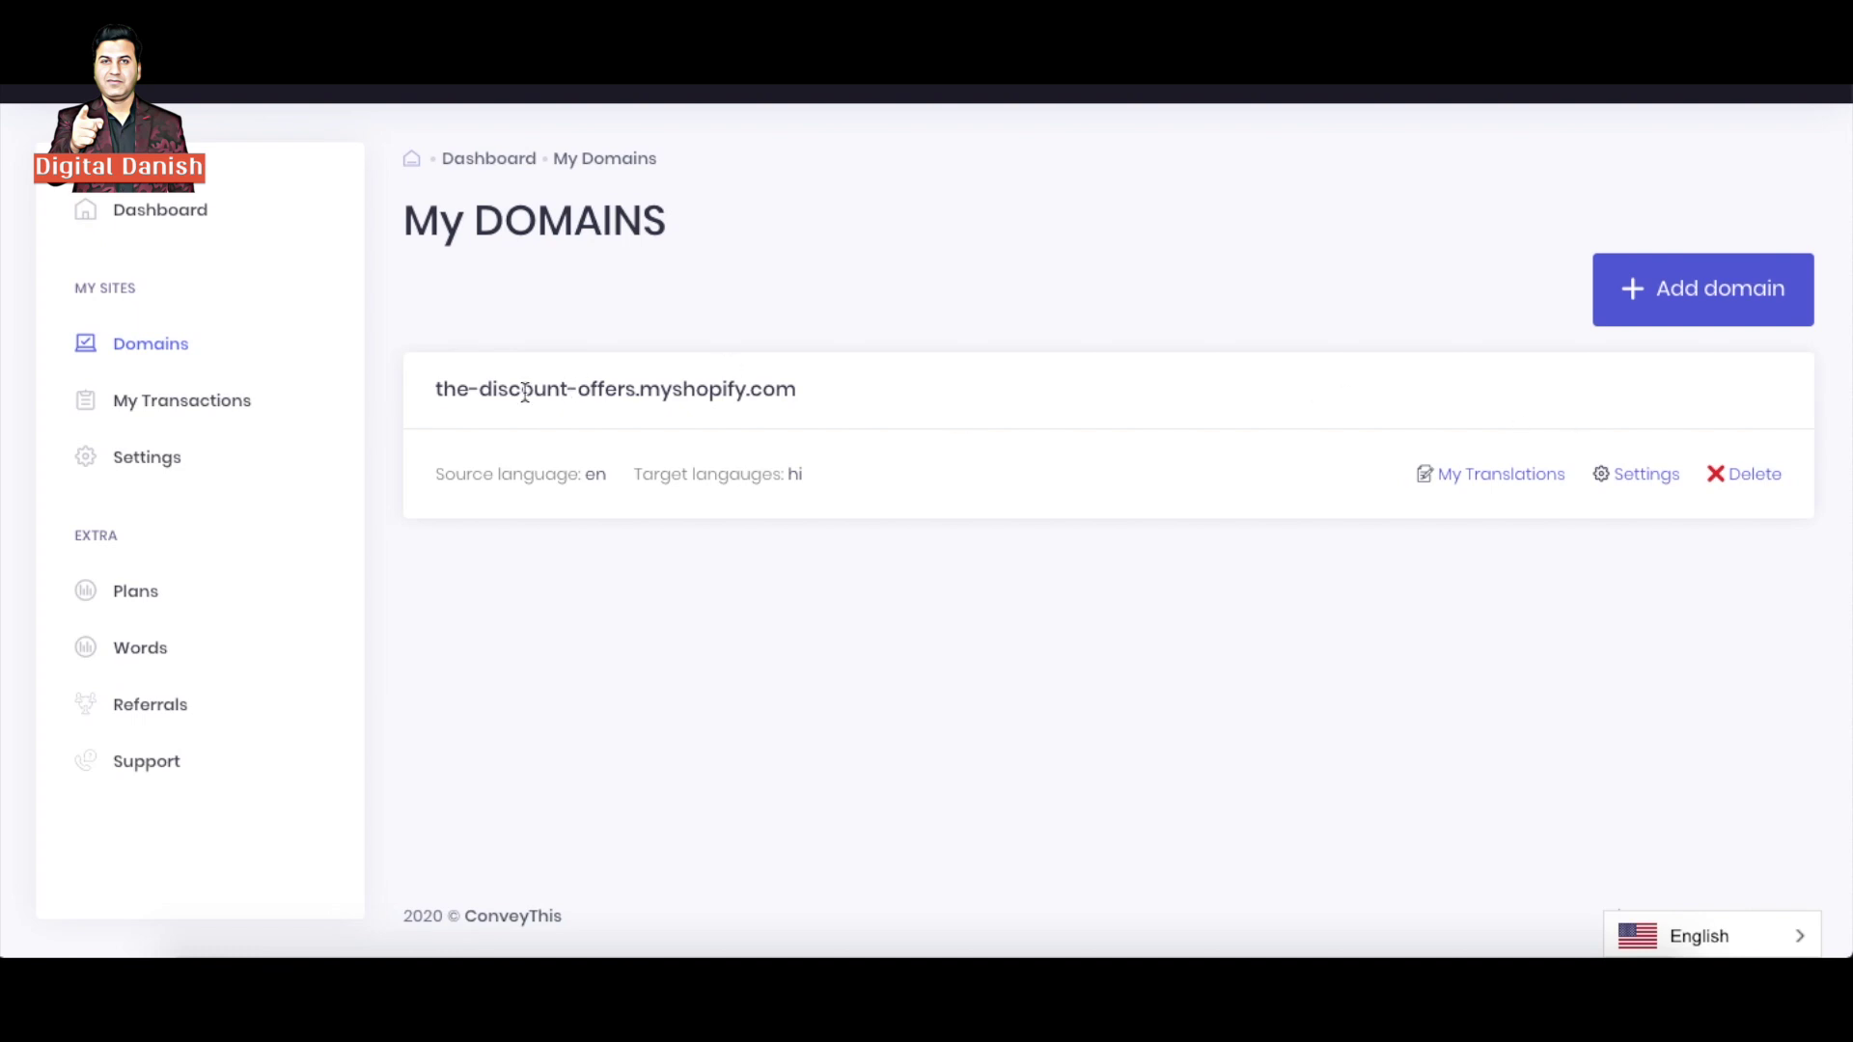
click(1646, 474)
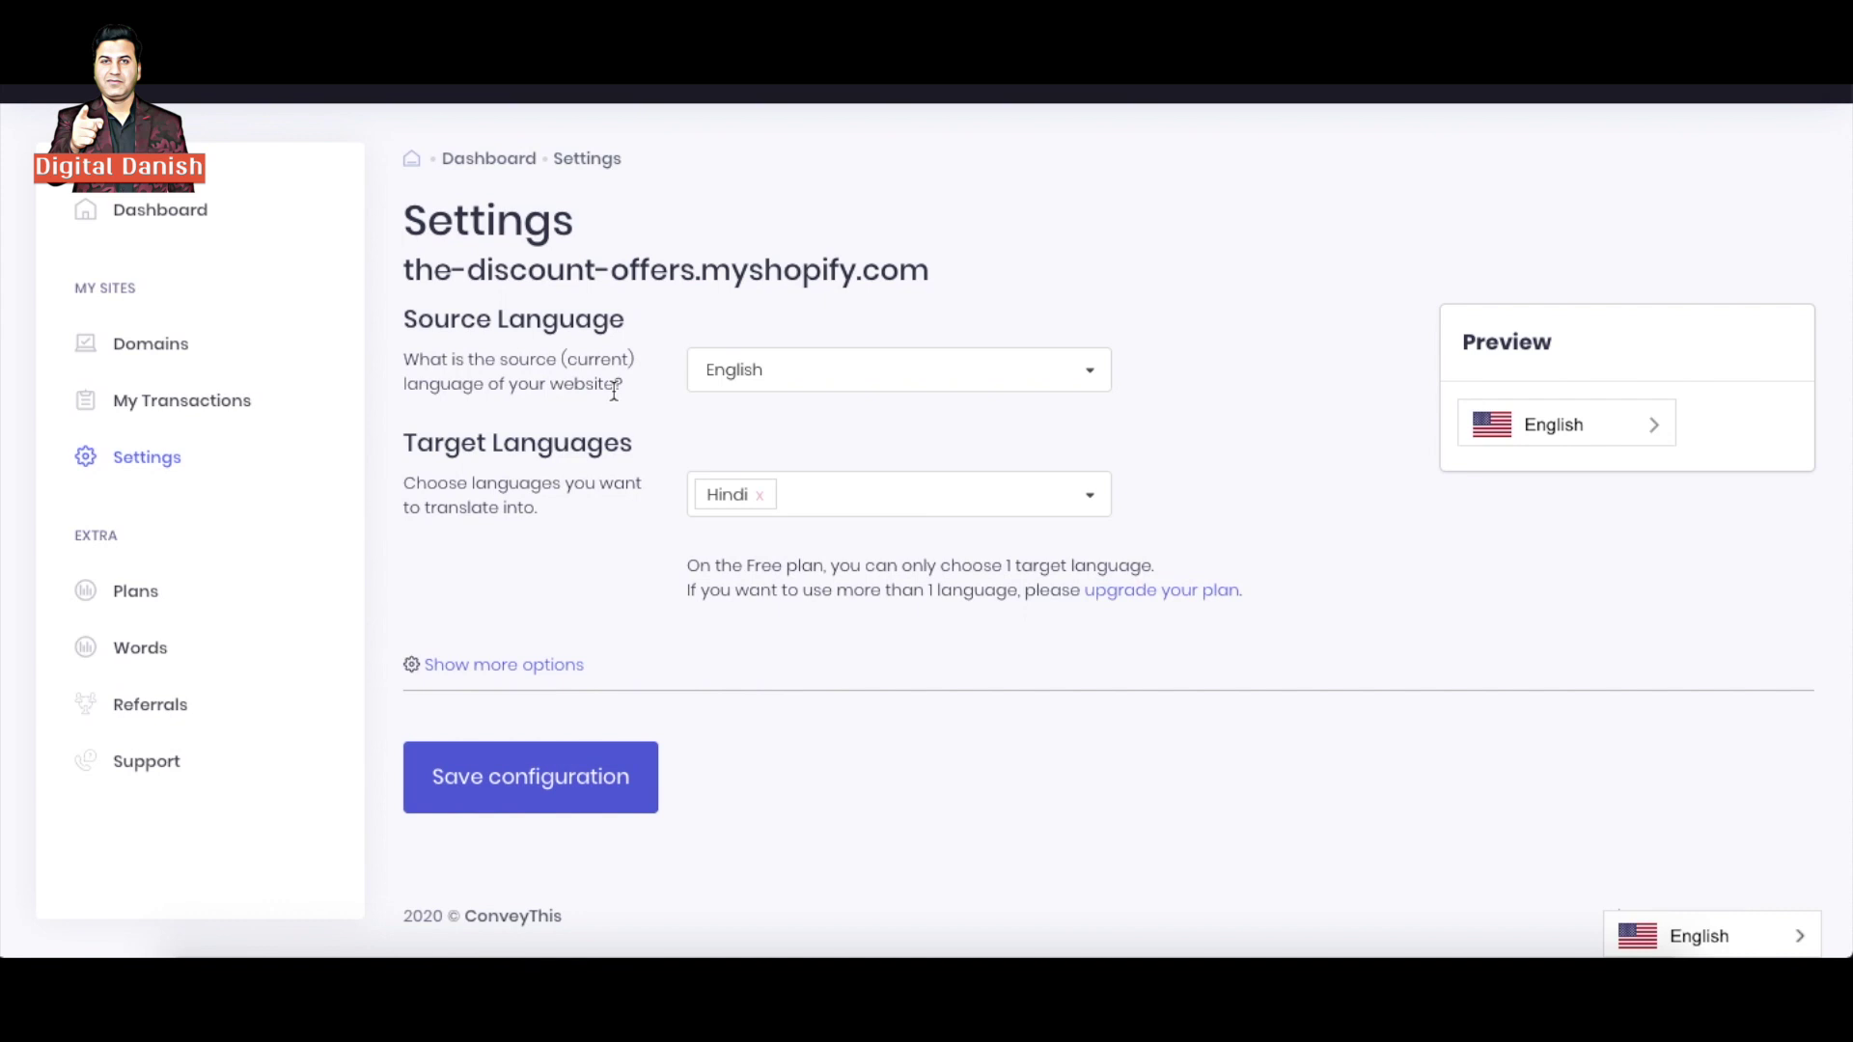
Step: Remove the current target language, choose Hindi from the supported target languages, and save the configuration
click(760, 495)
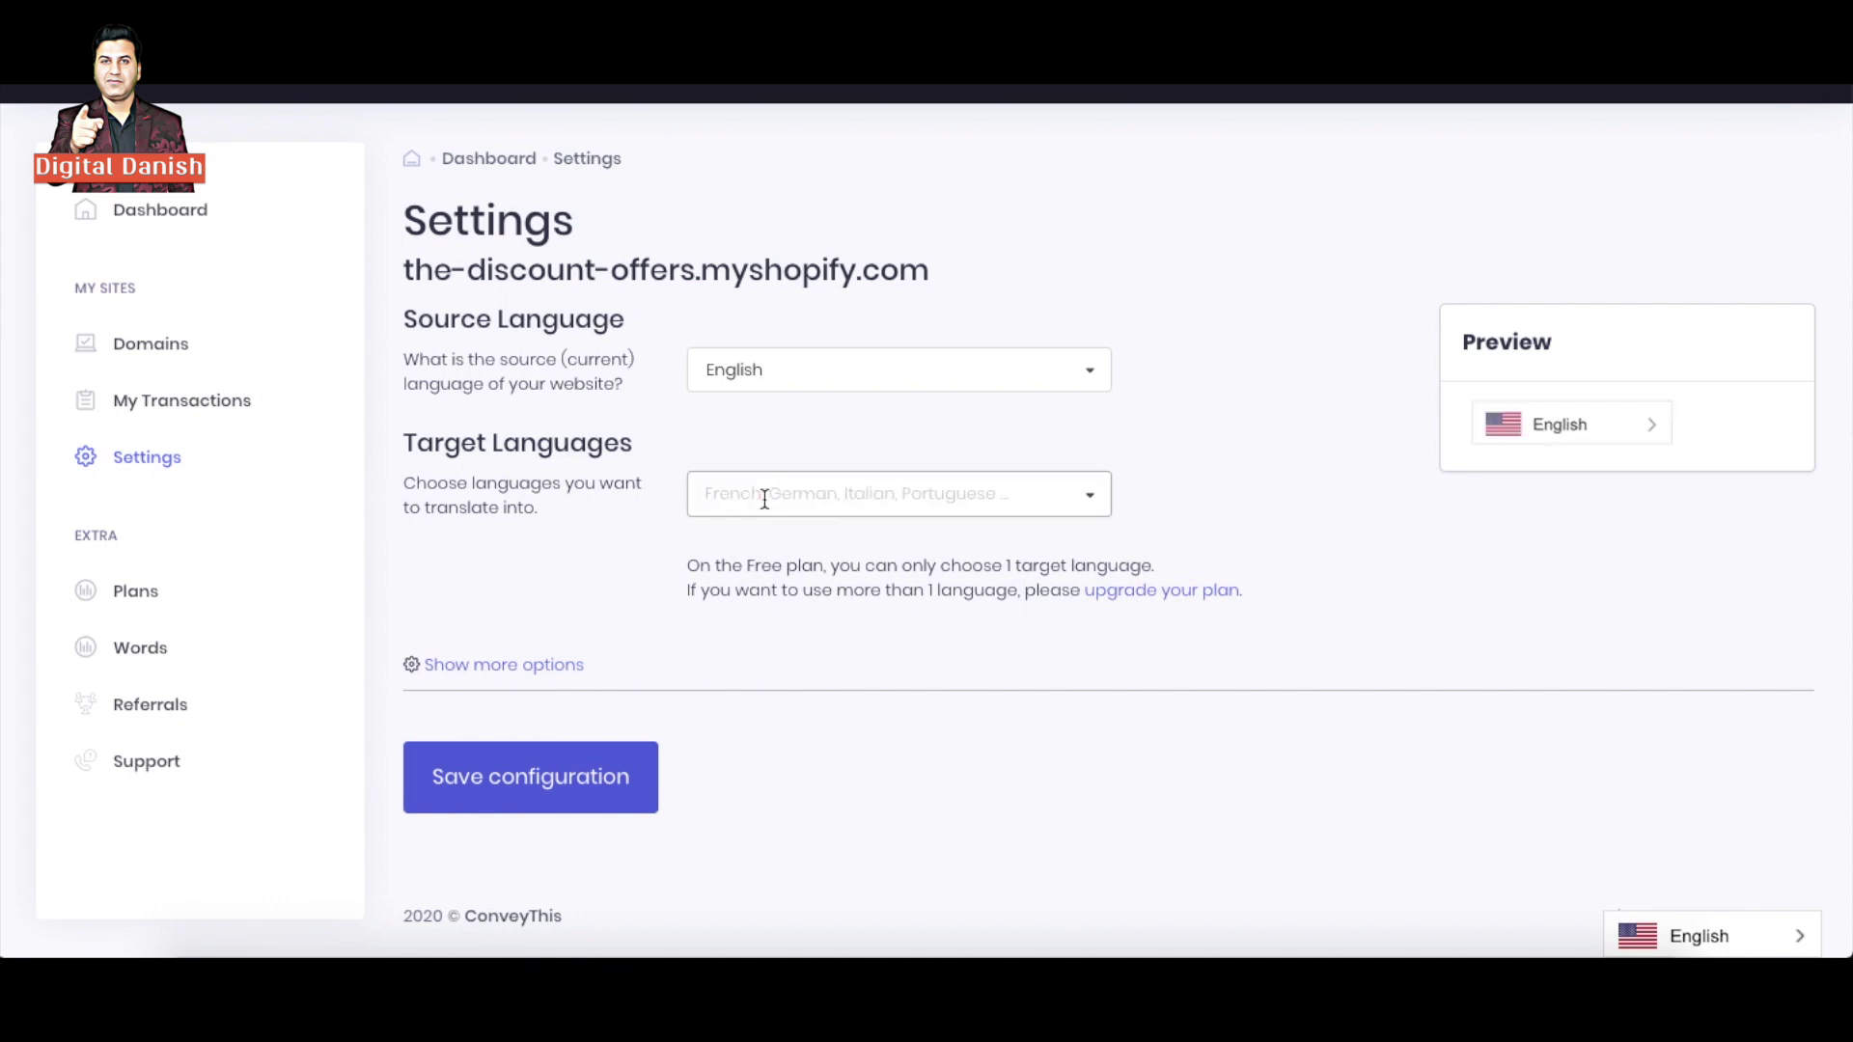
click(1039, 497)
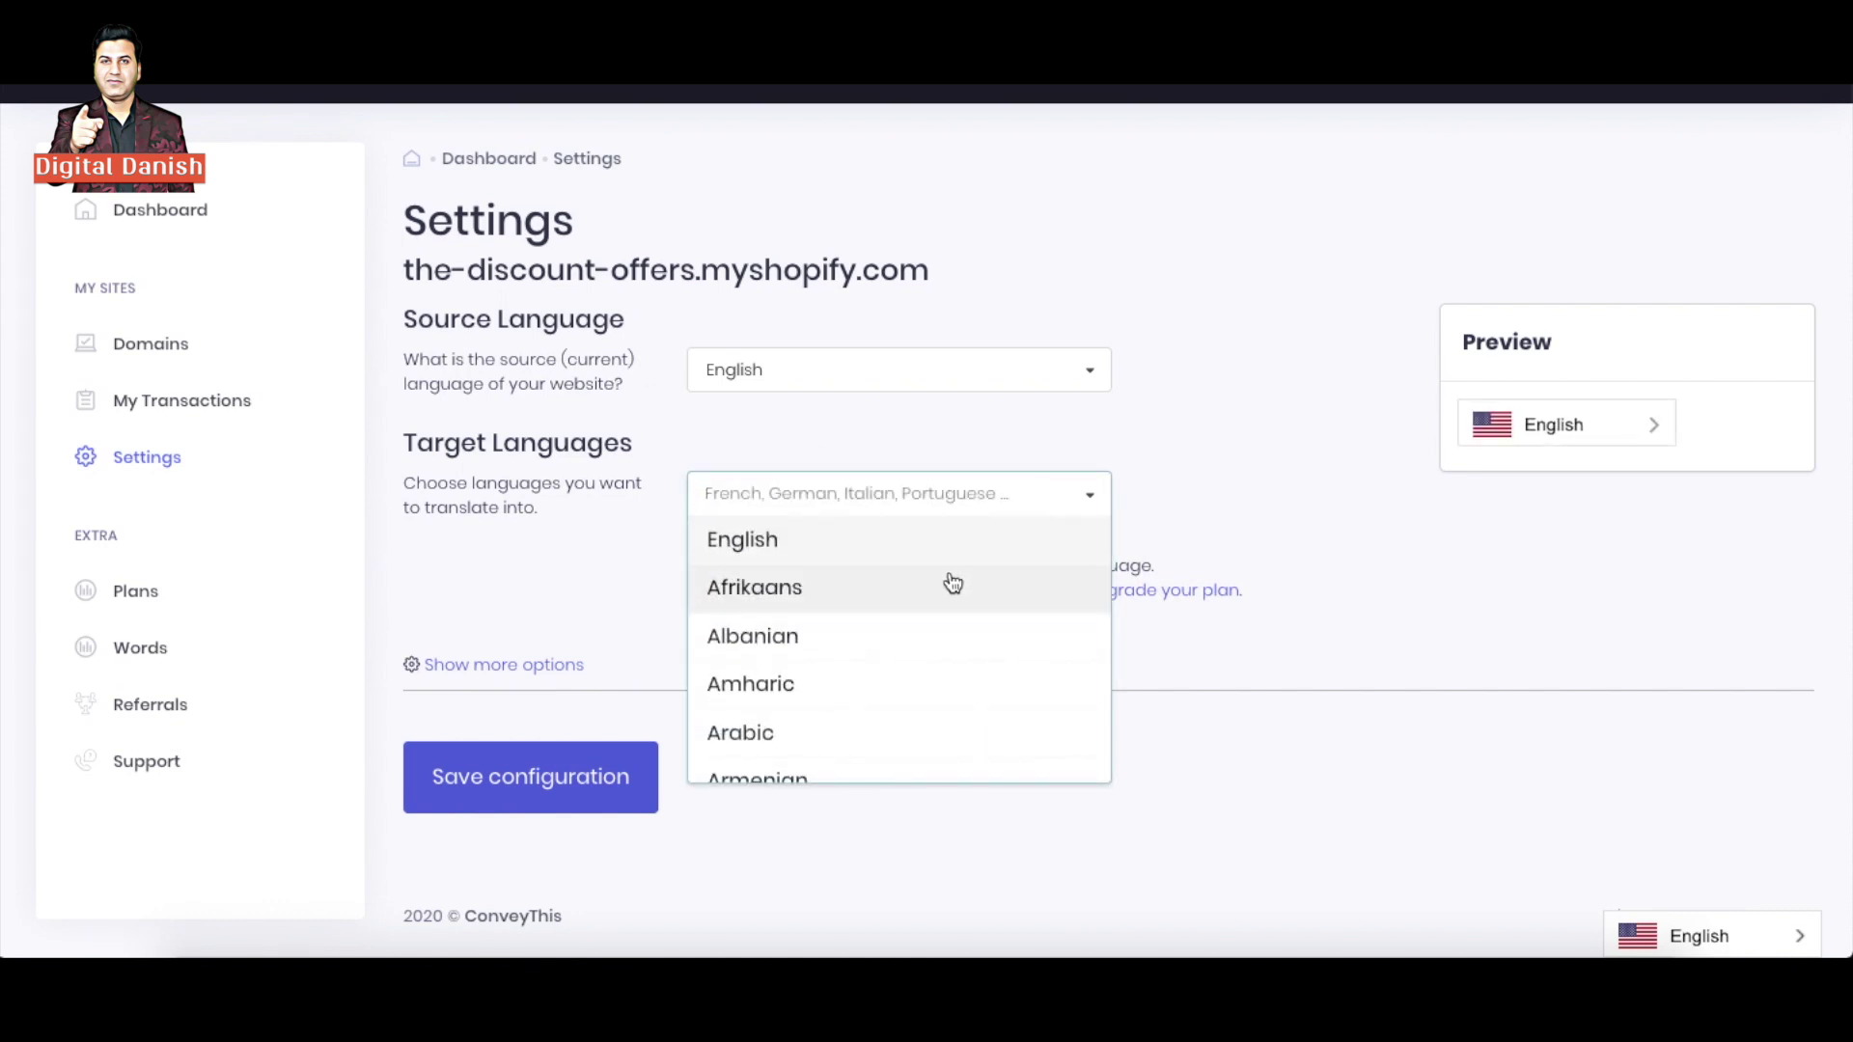
scroll(953, 582, down, 5)
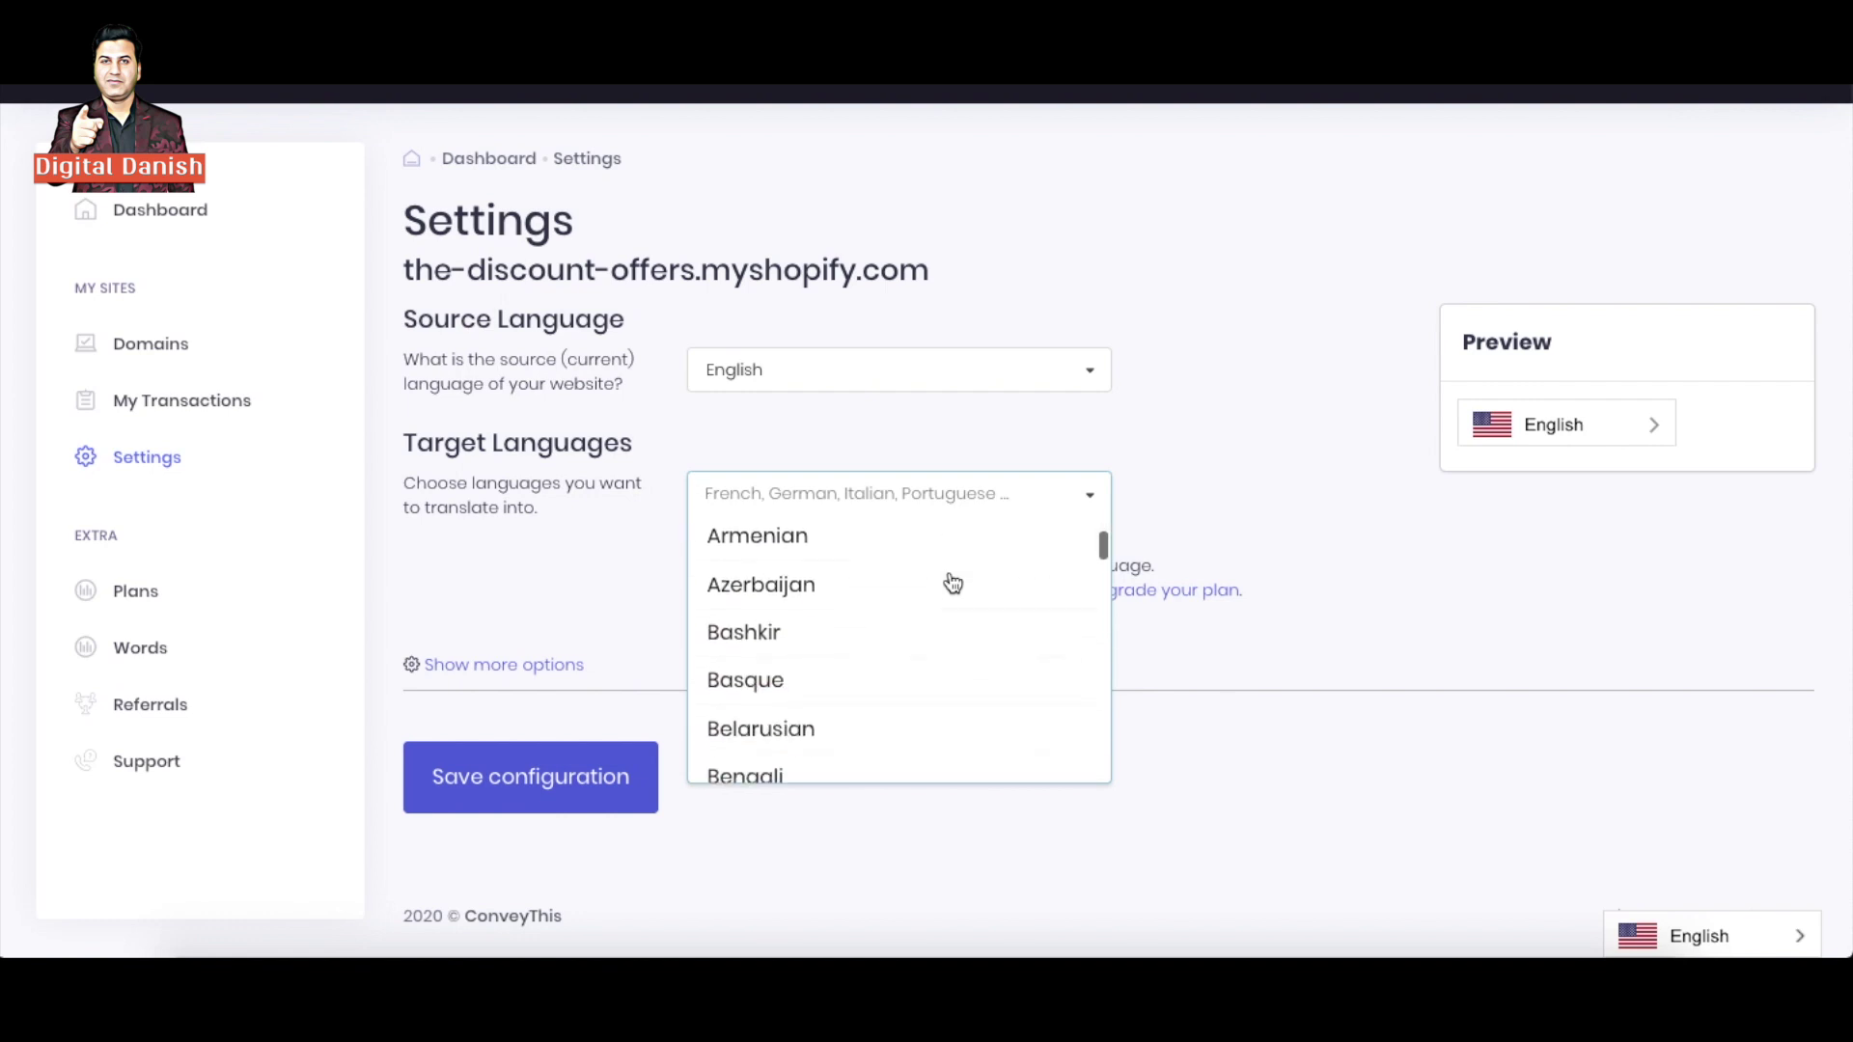
scroll(954, 581, down, 4)
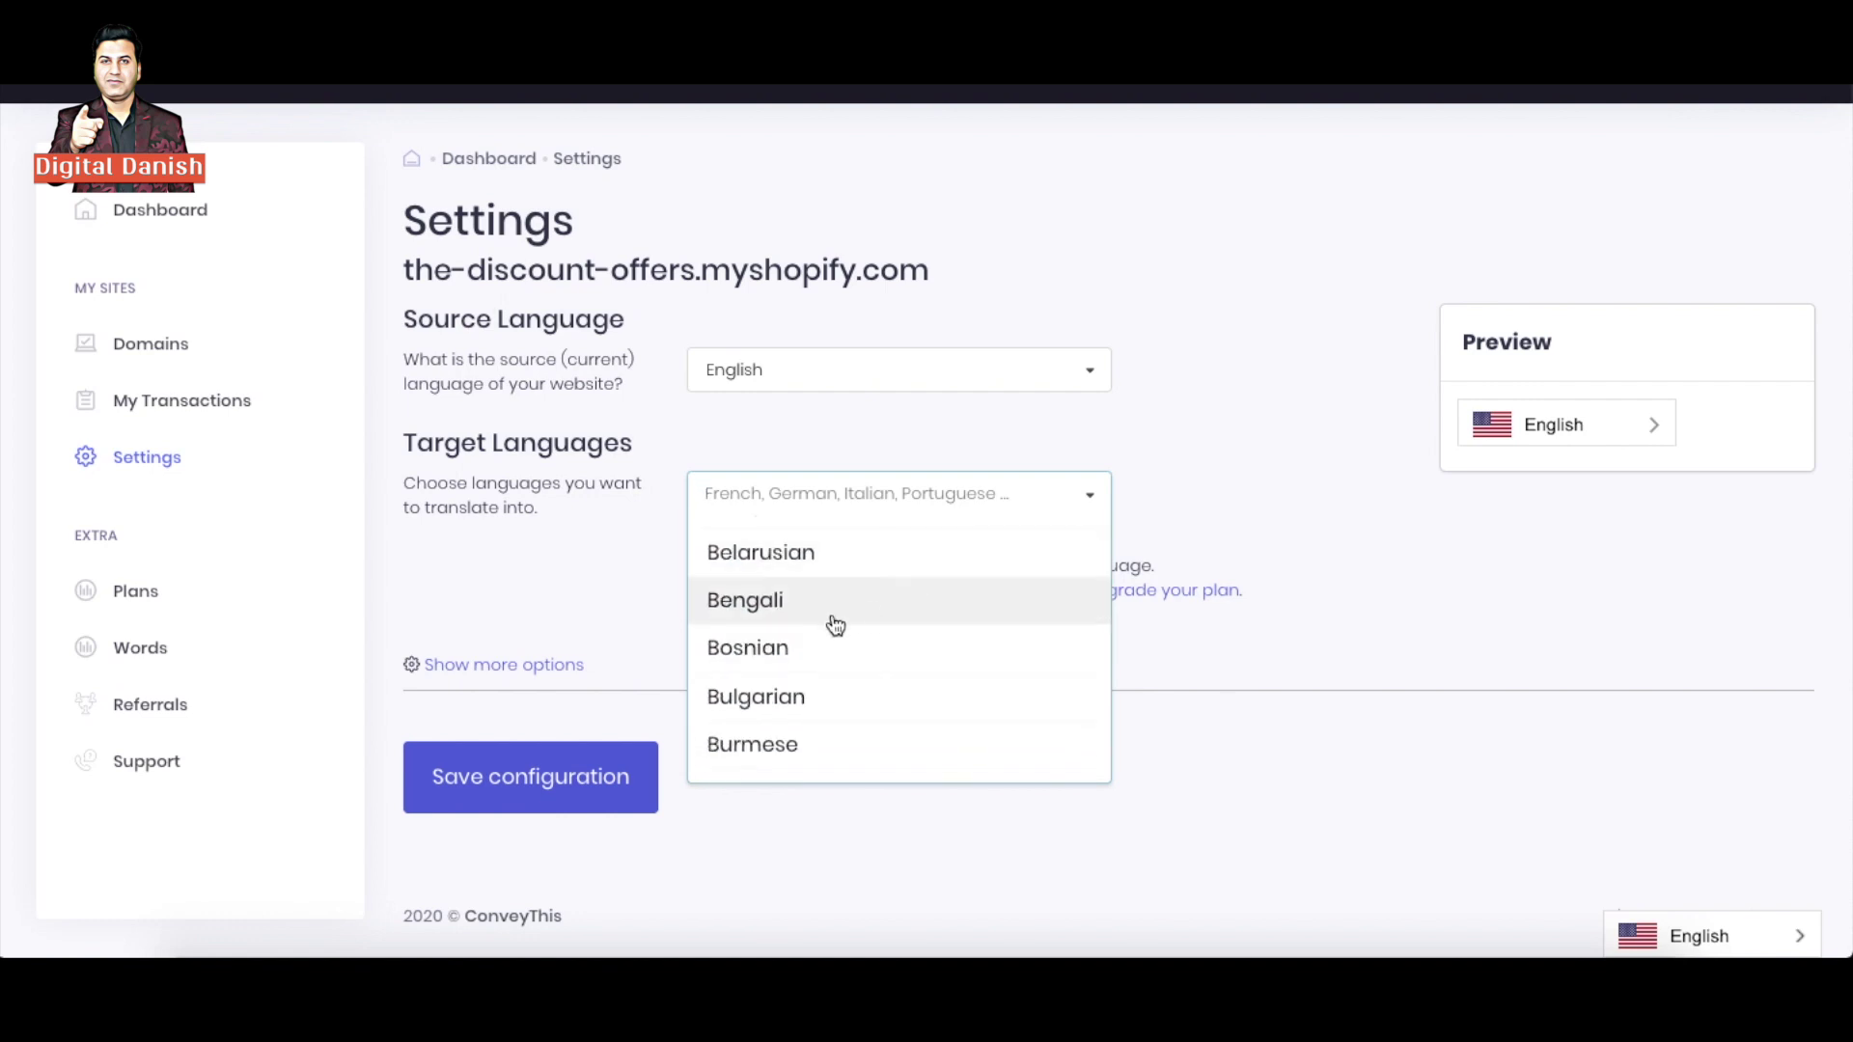
scroll(835, 626, down, 1)
scroll(836, 625, down, 1)
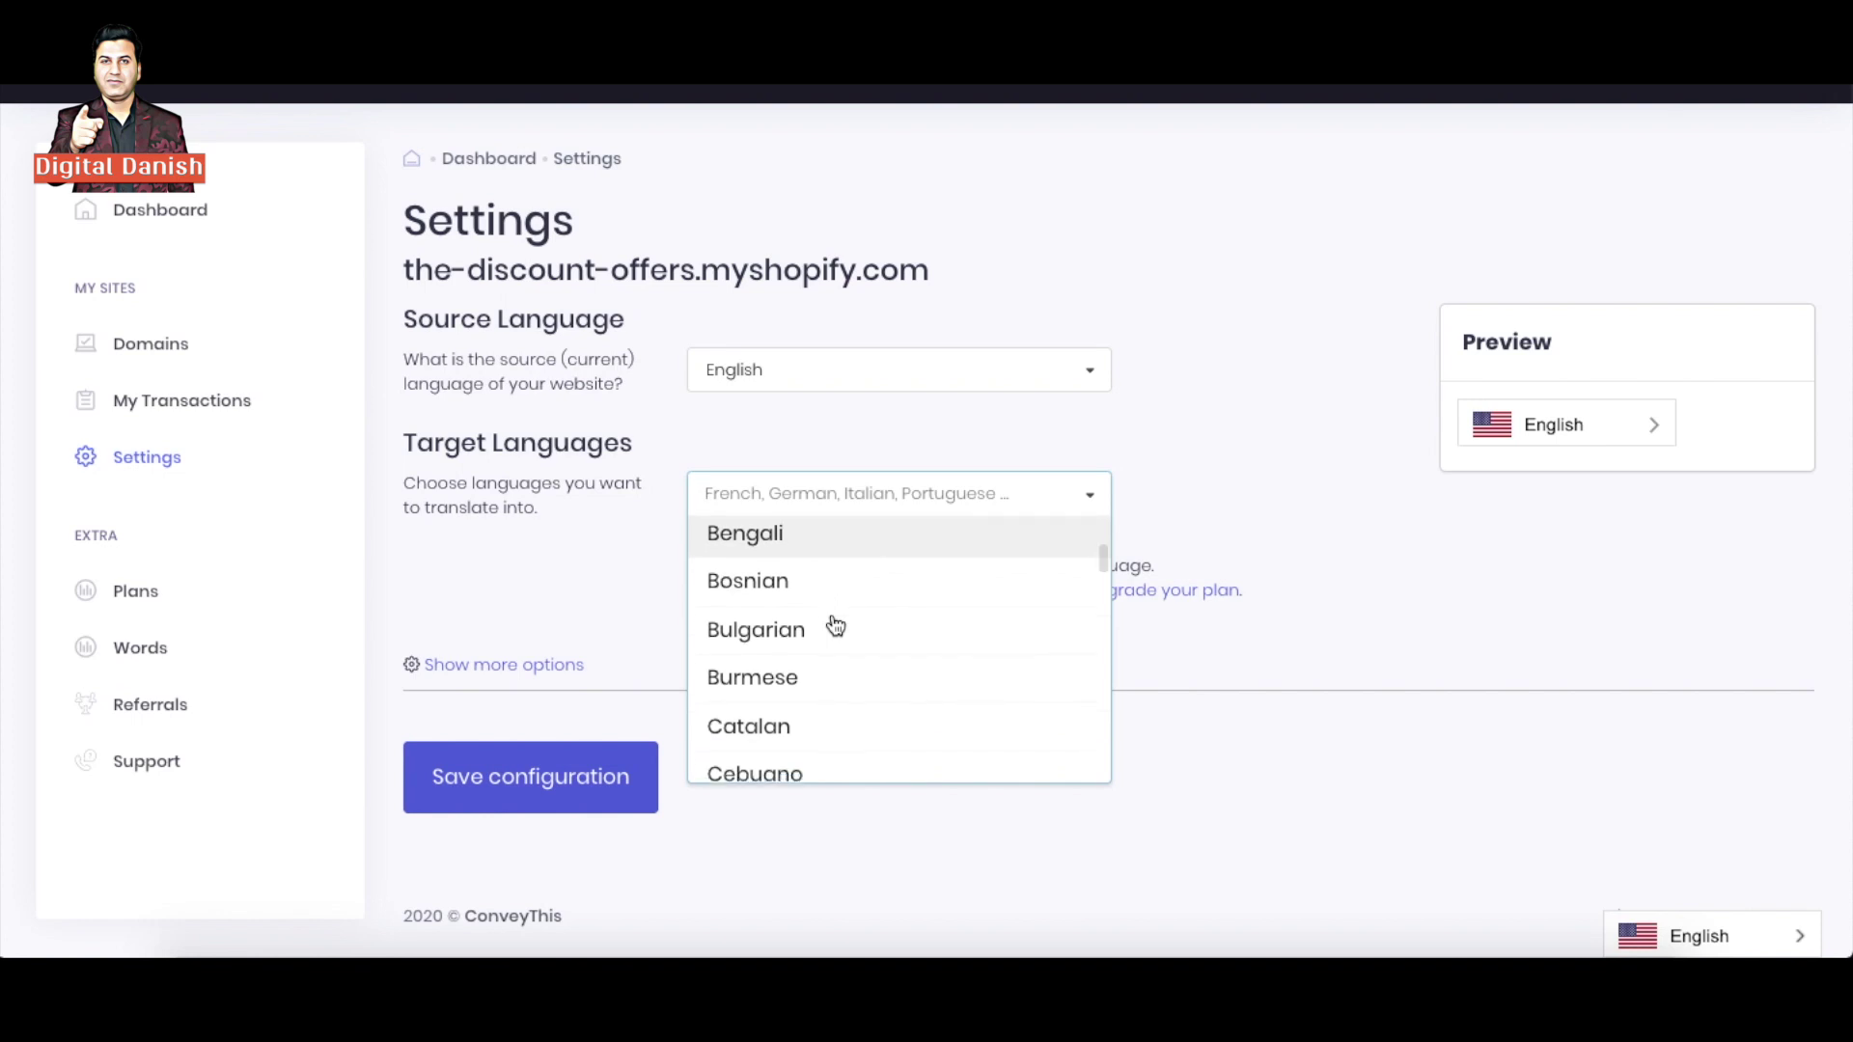
scroll(836, 625, down, 1)
scroll(836, 626, down, 6)
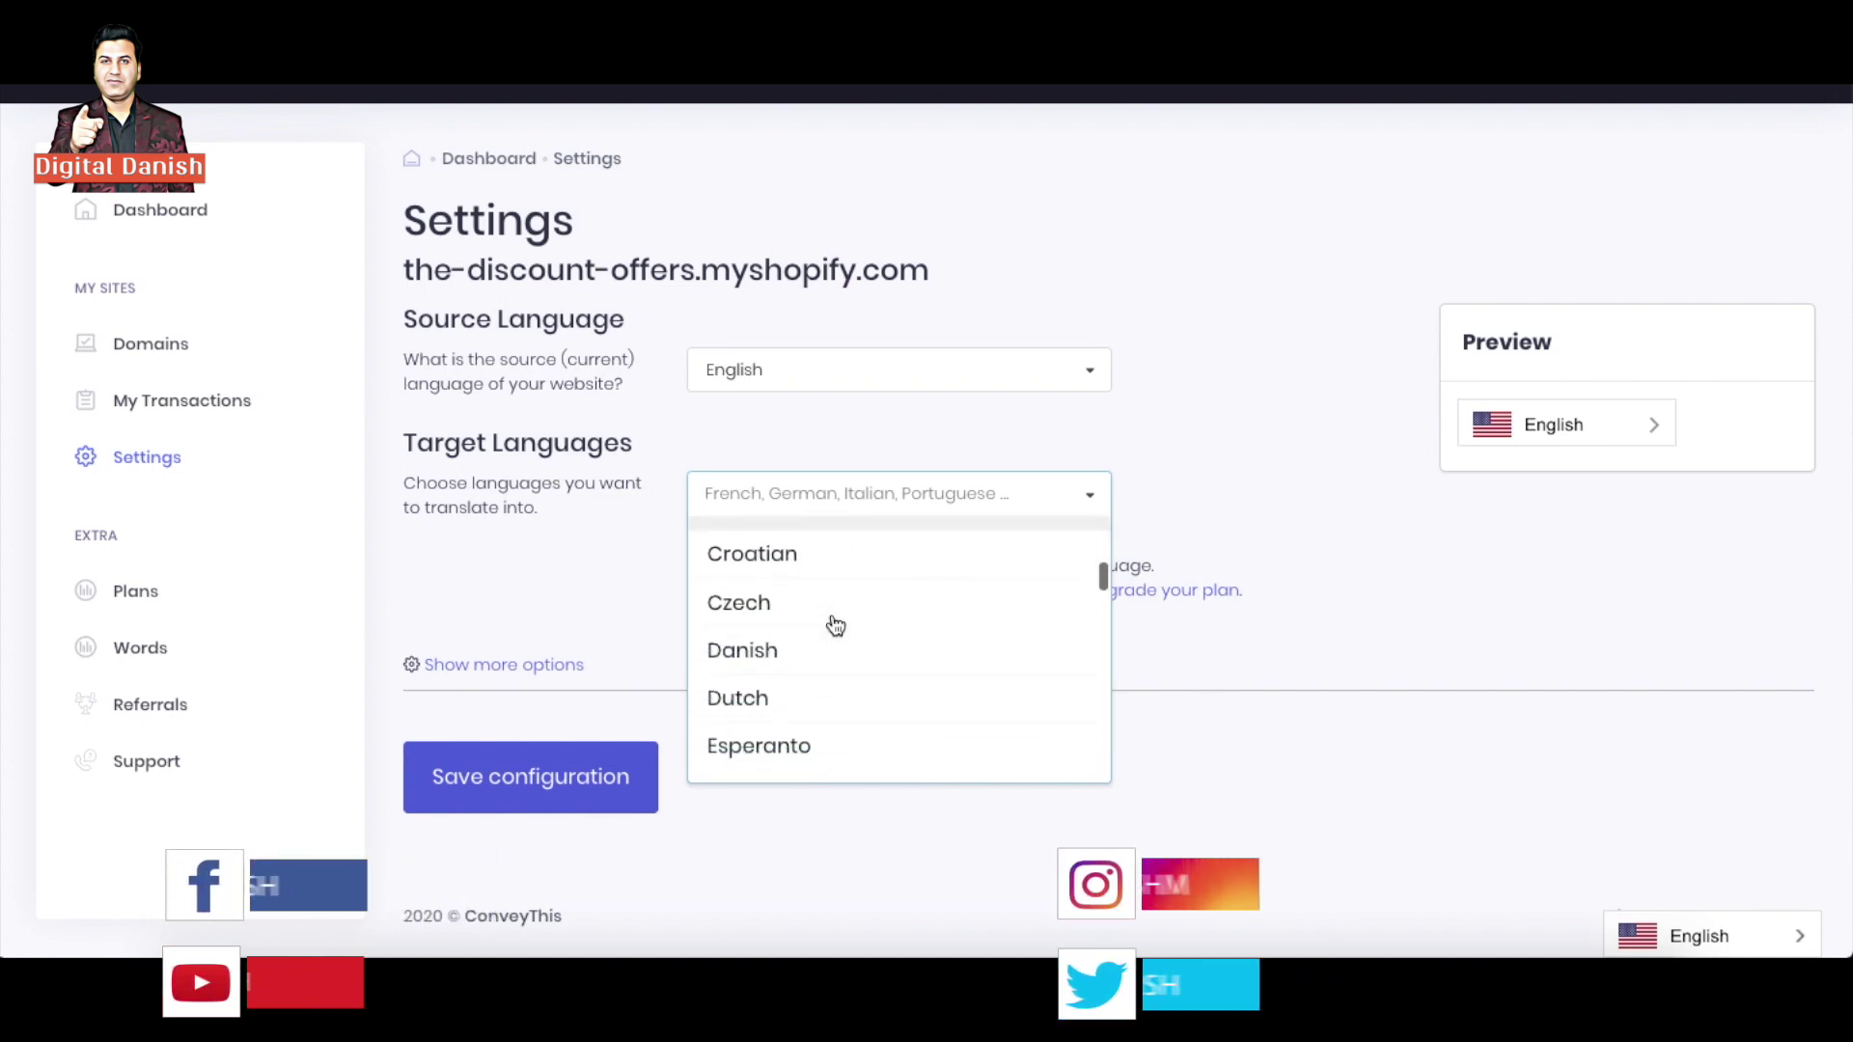
scroll(836, 626, down, 6)
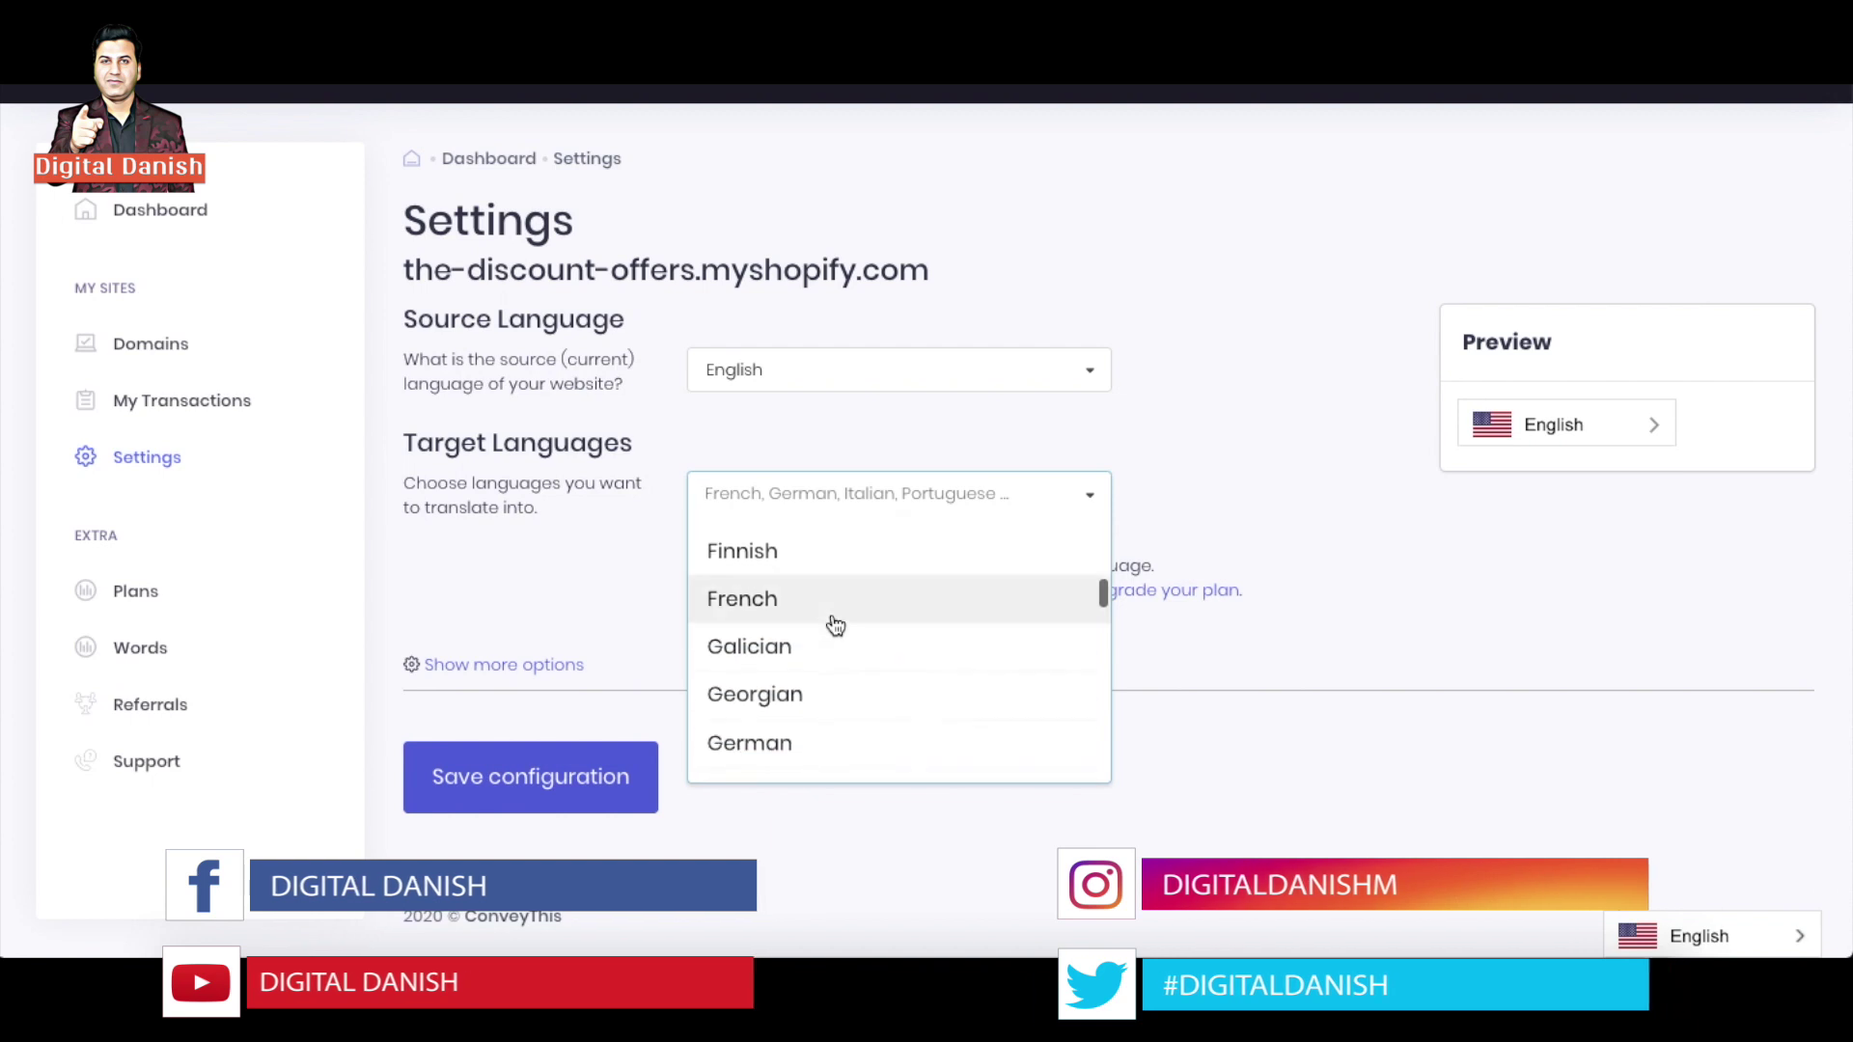
scroll(836, 625, down, 2)
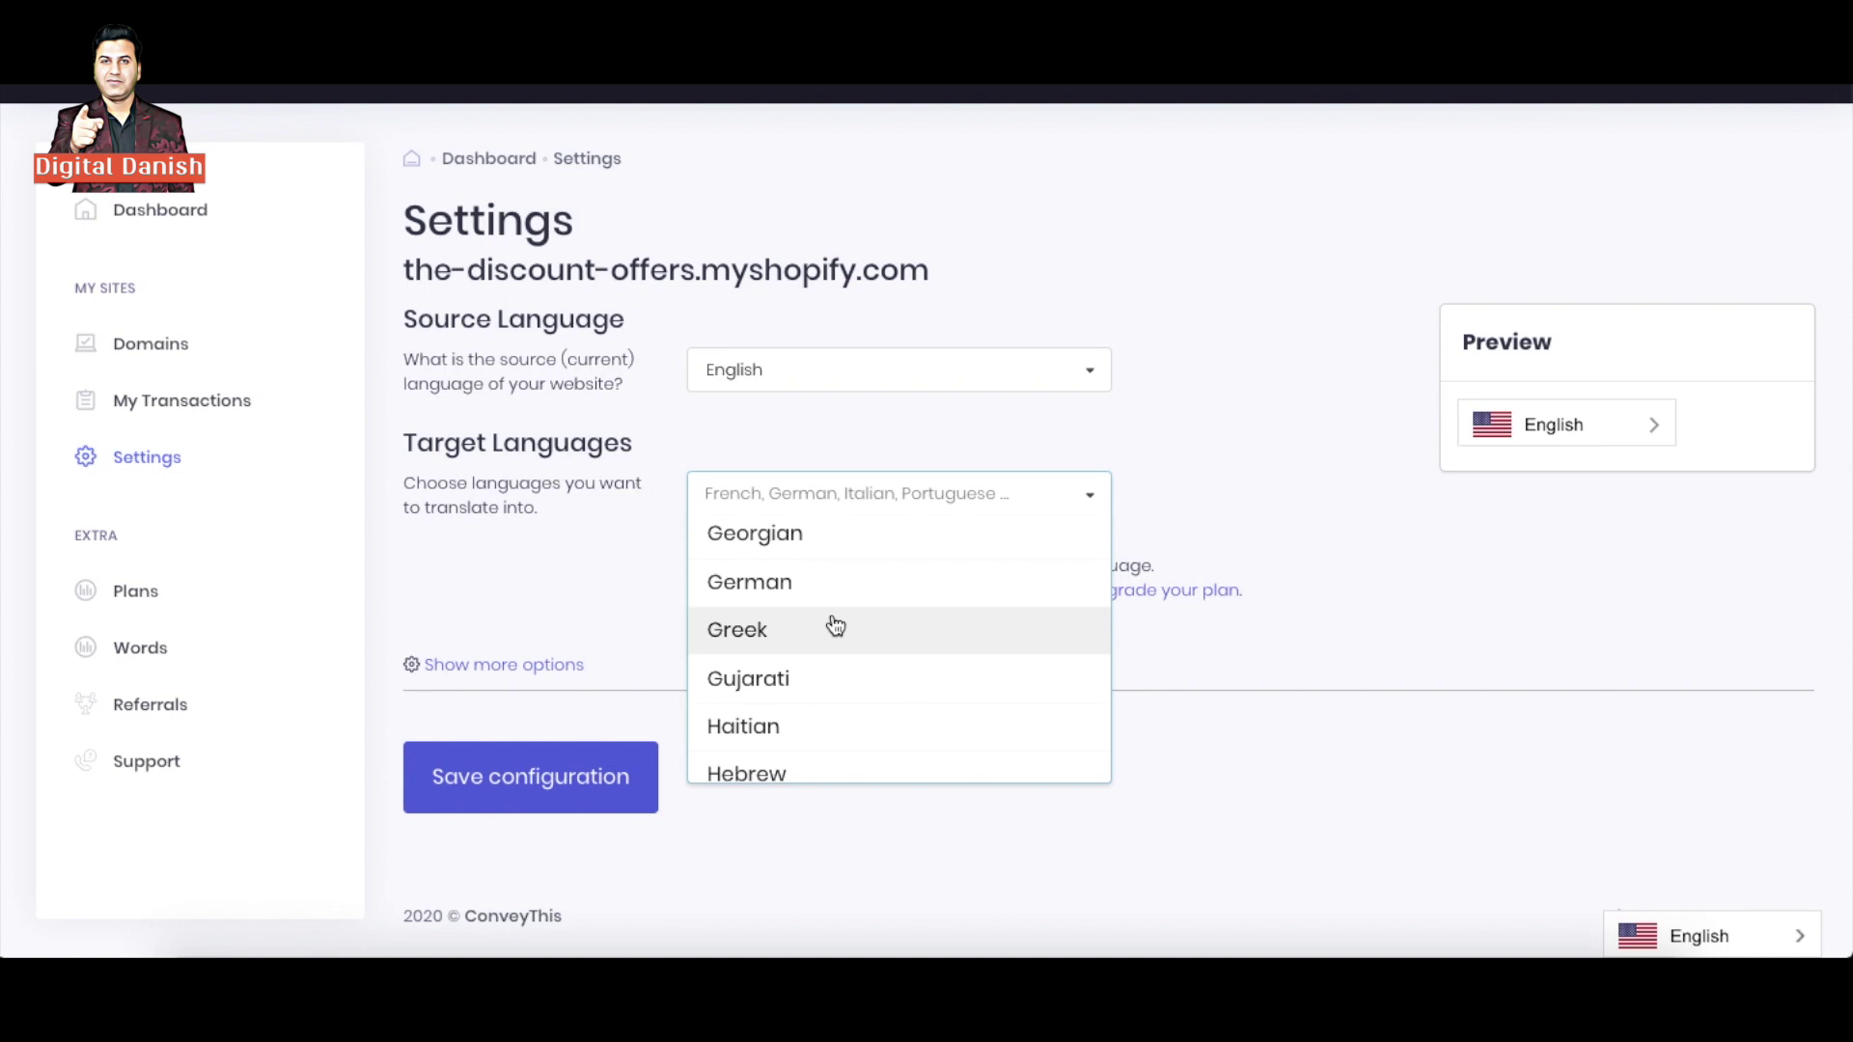
scroll(833, 625, down, 2)
scroll(831, 624, up, 1)
text(hin)
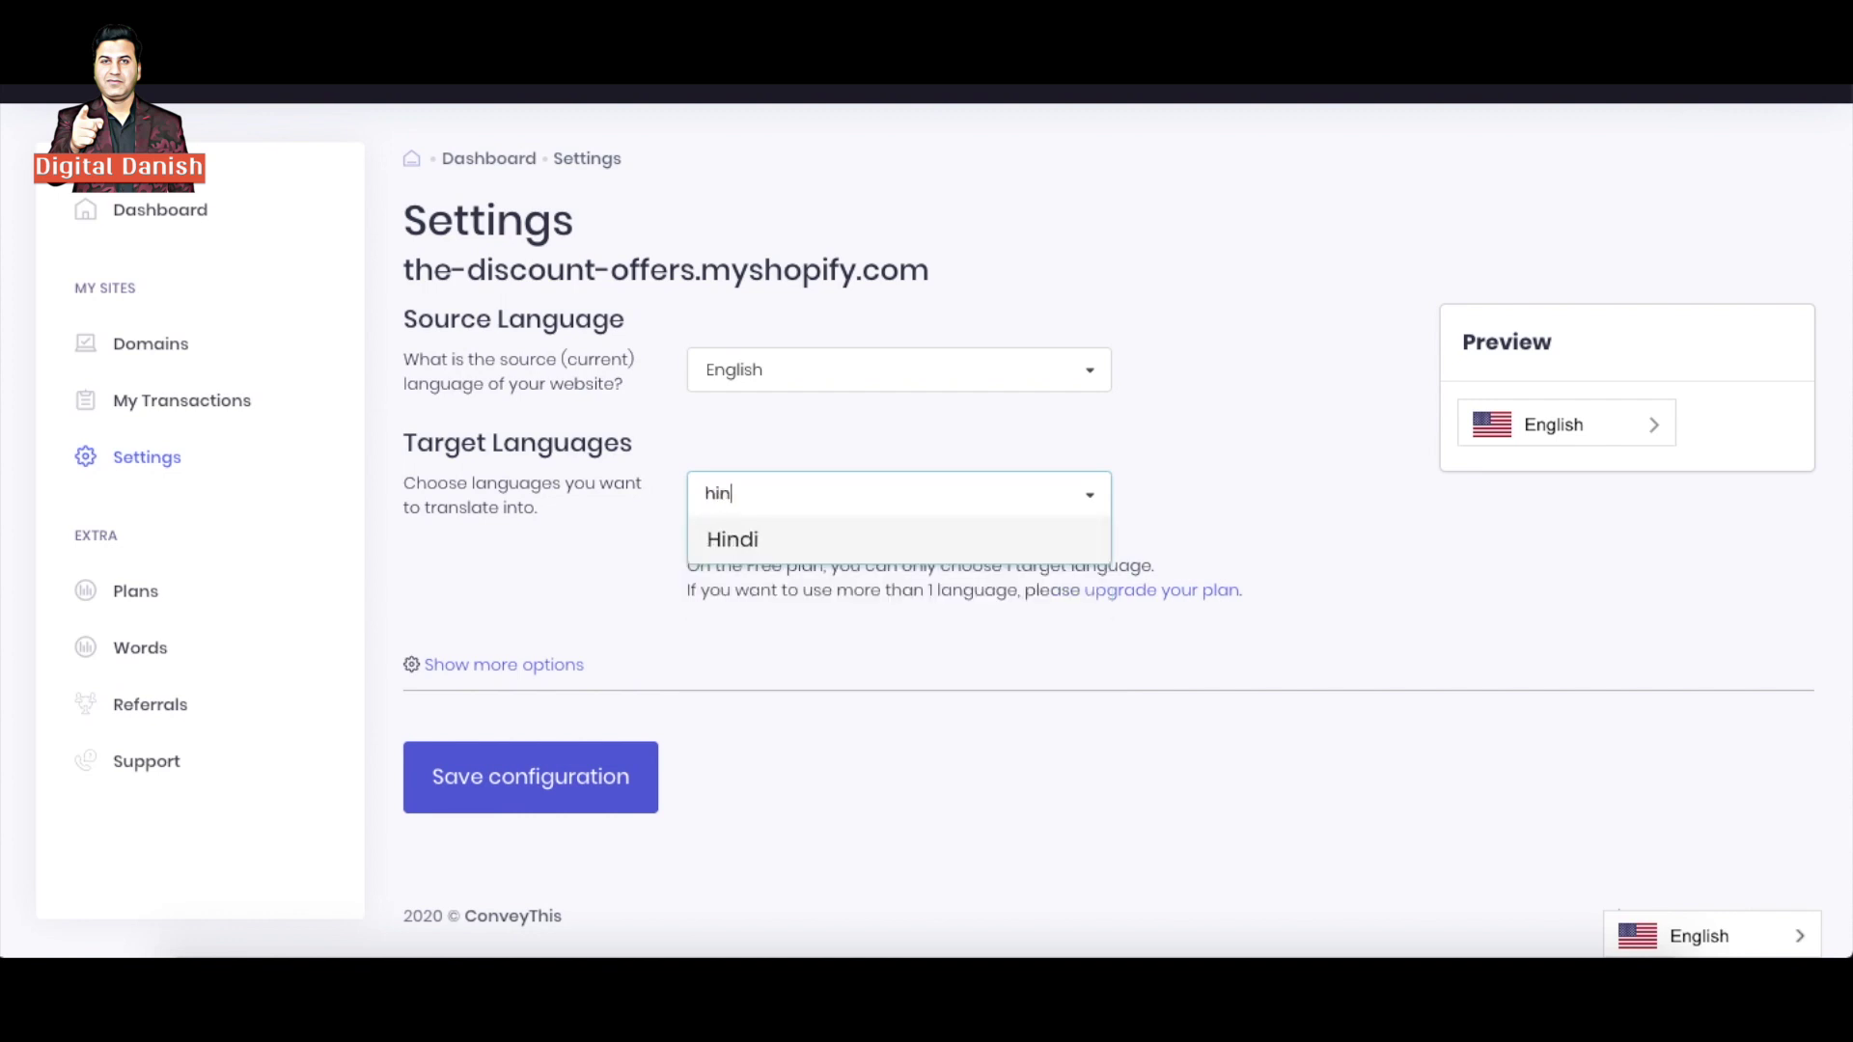
click(754, 540)
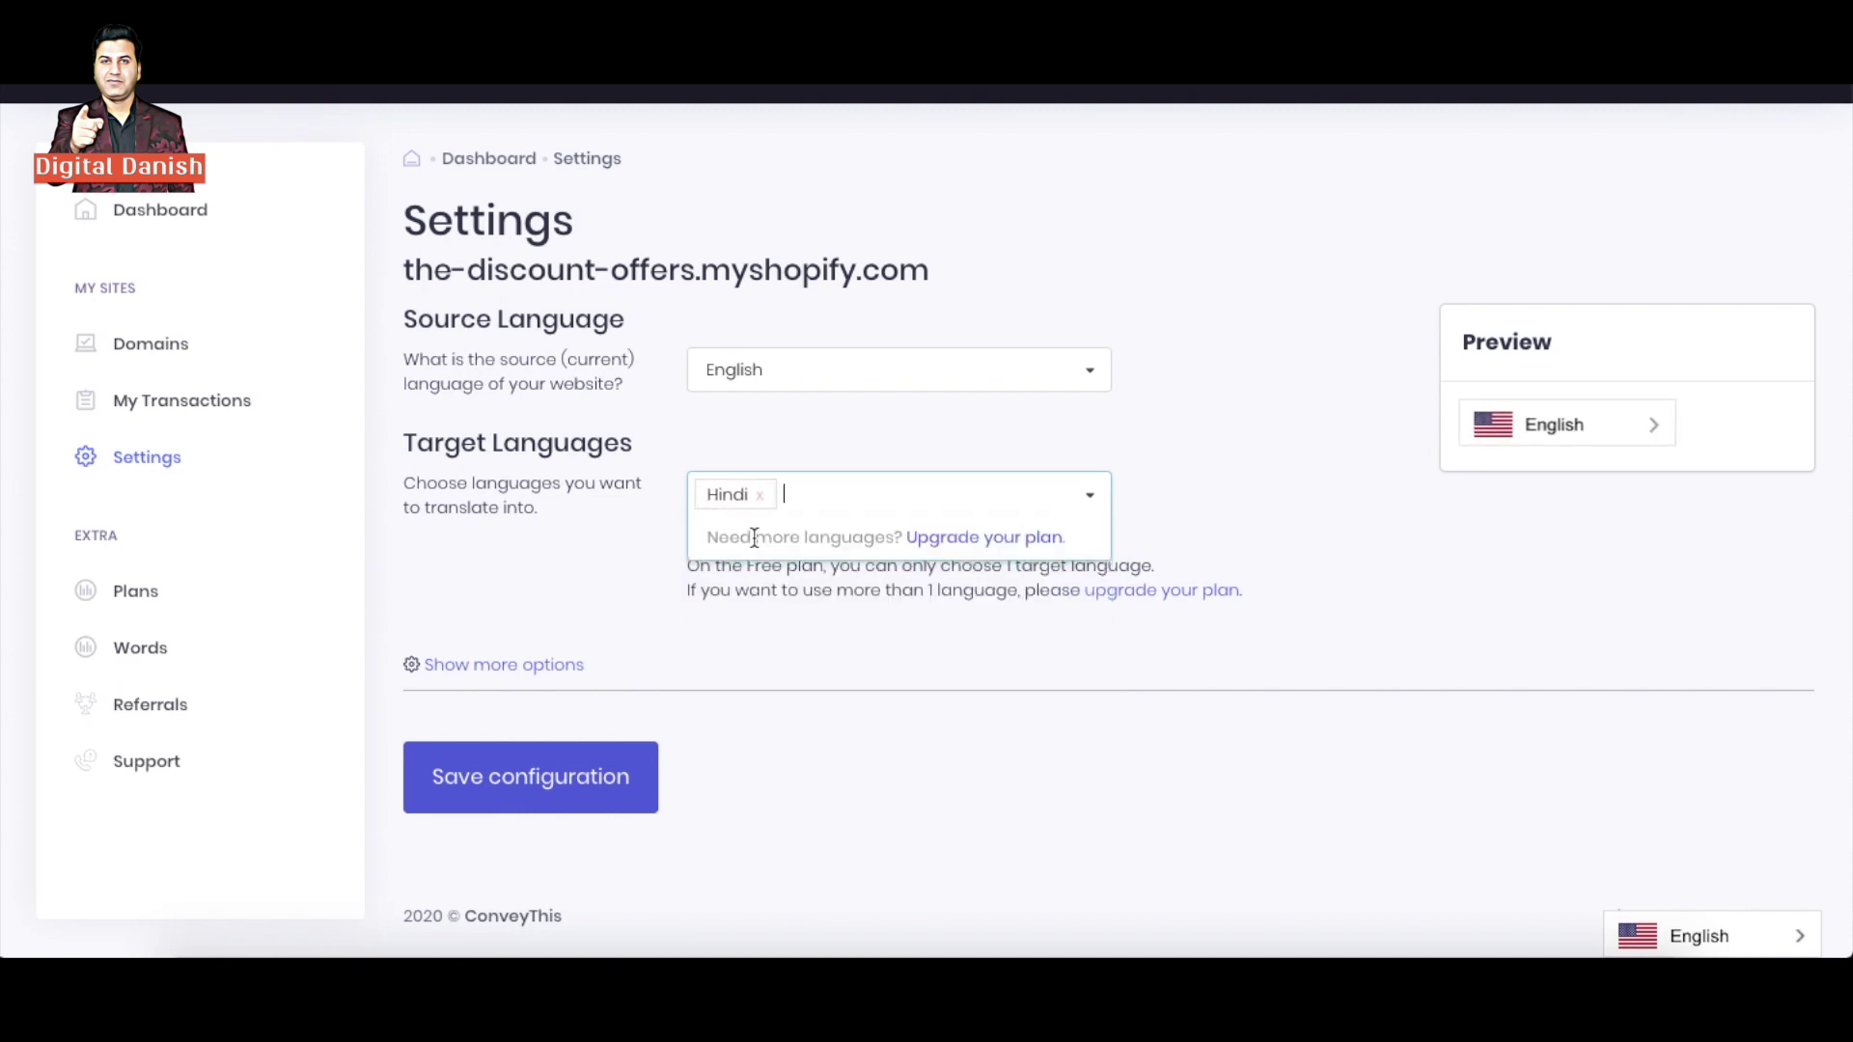
click(519, 790)
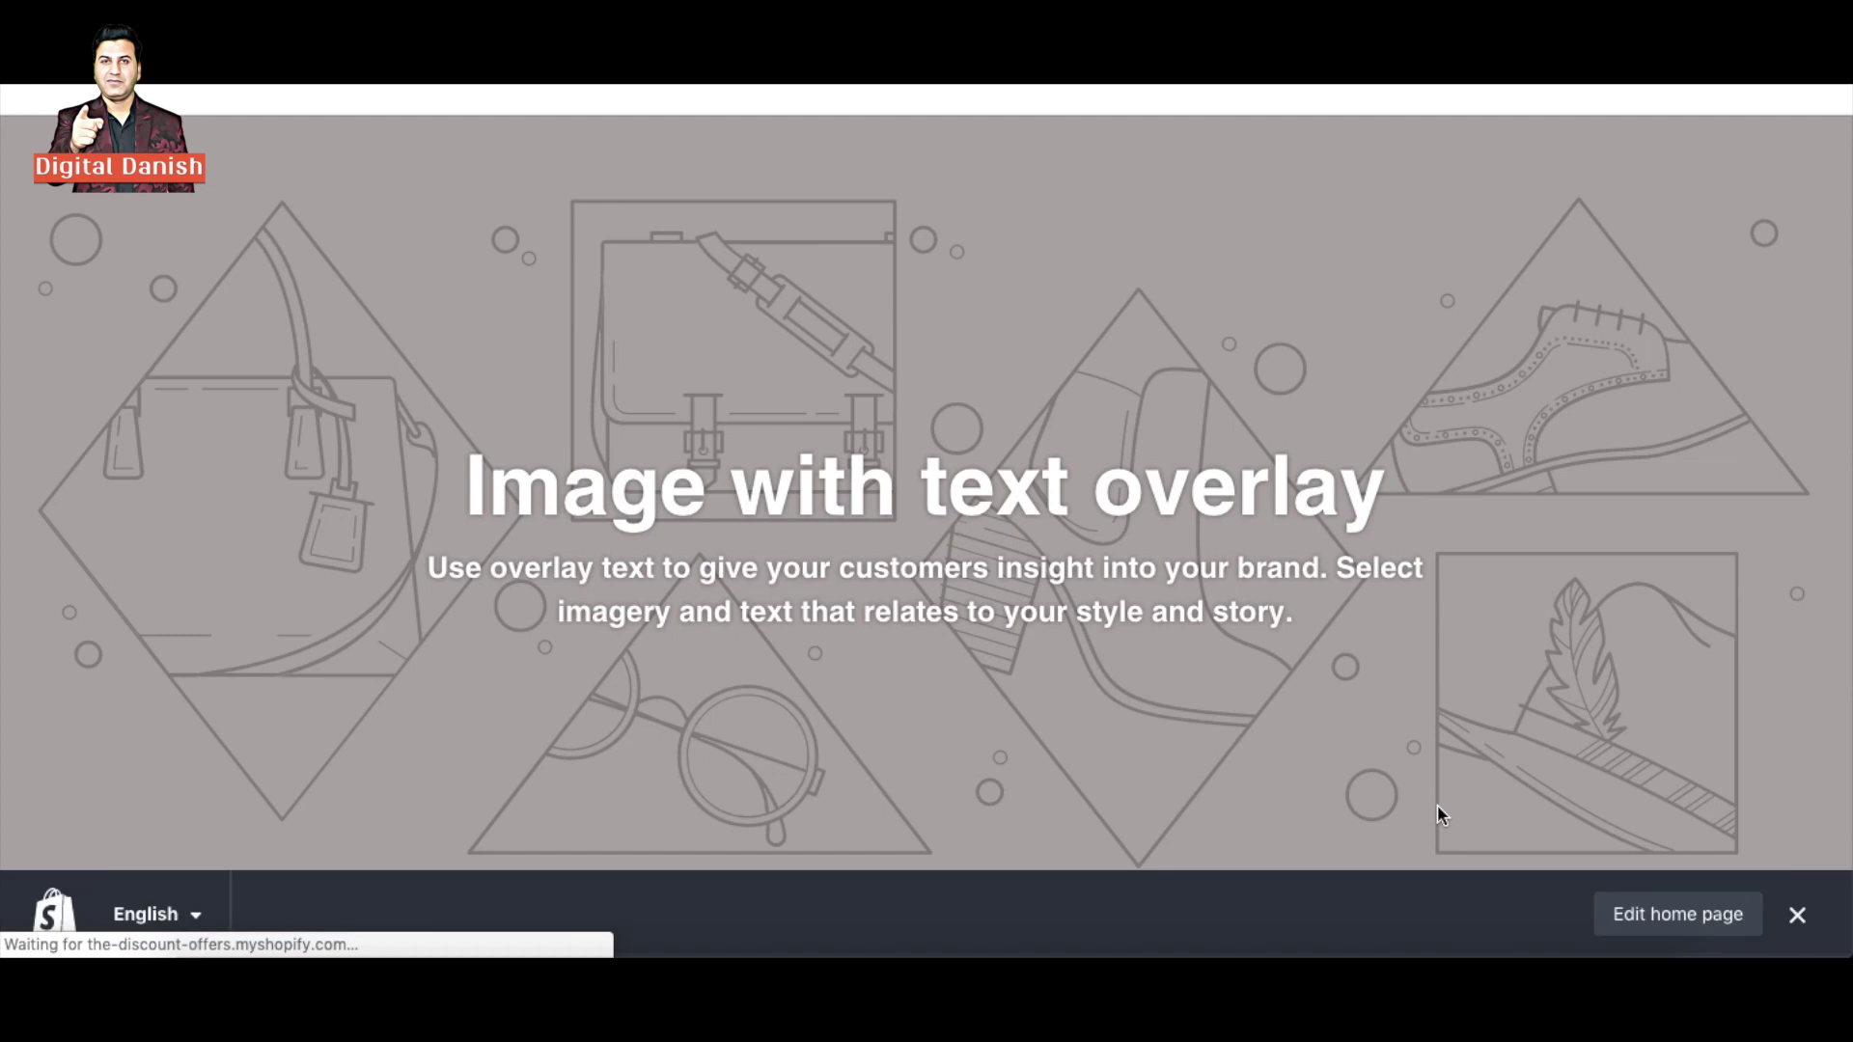
Step: Dismiss the storefront's preview bar and look through the items on the Products page
click(1797, 915)
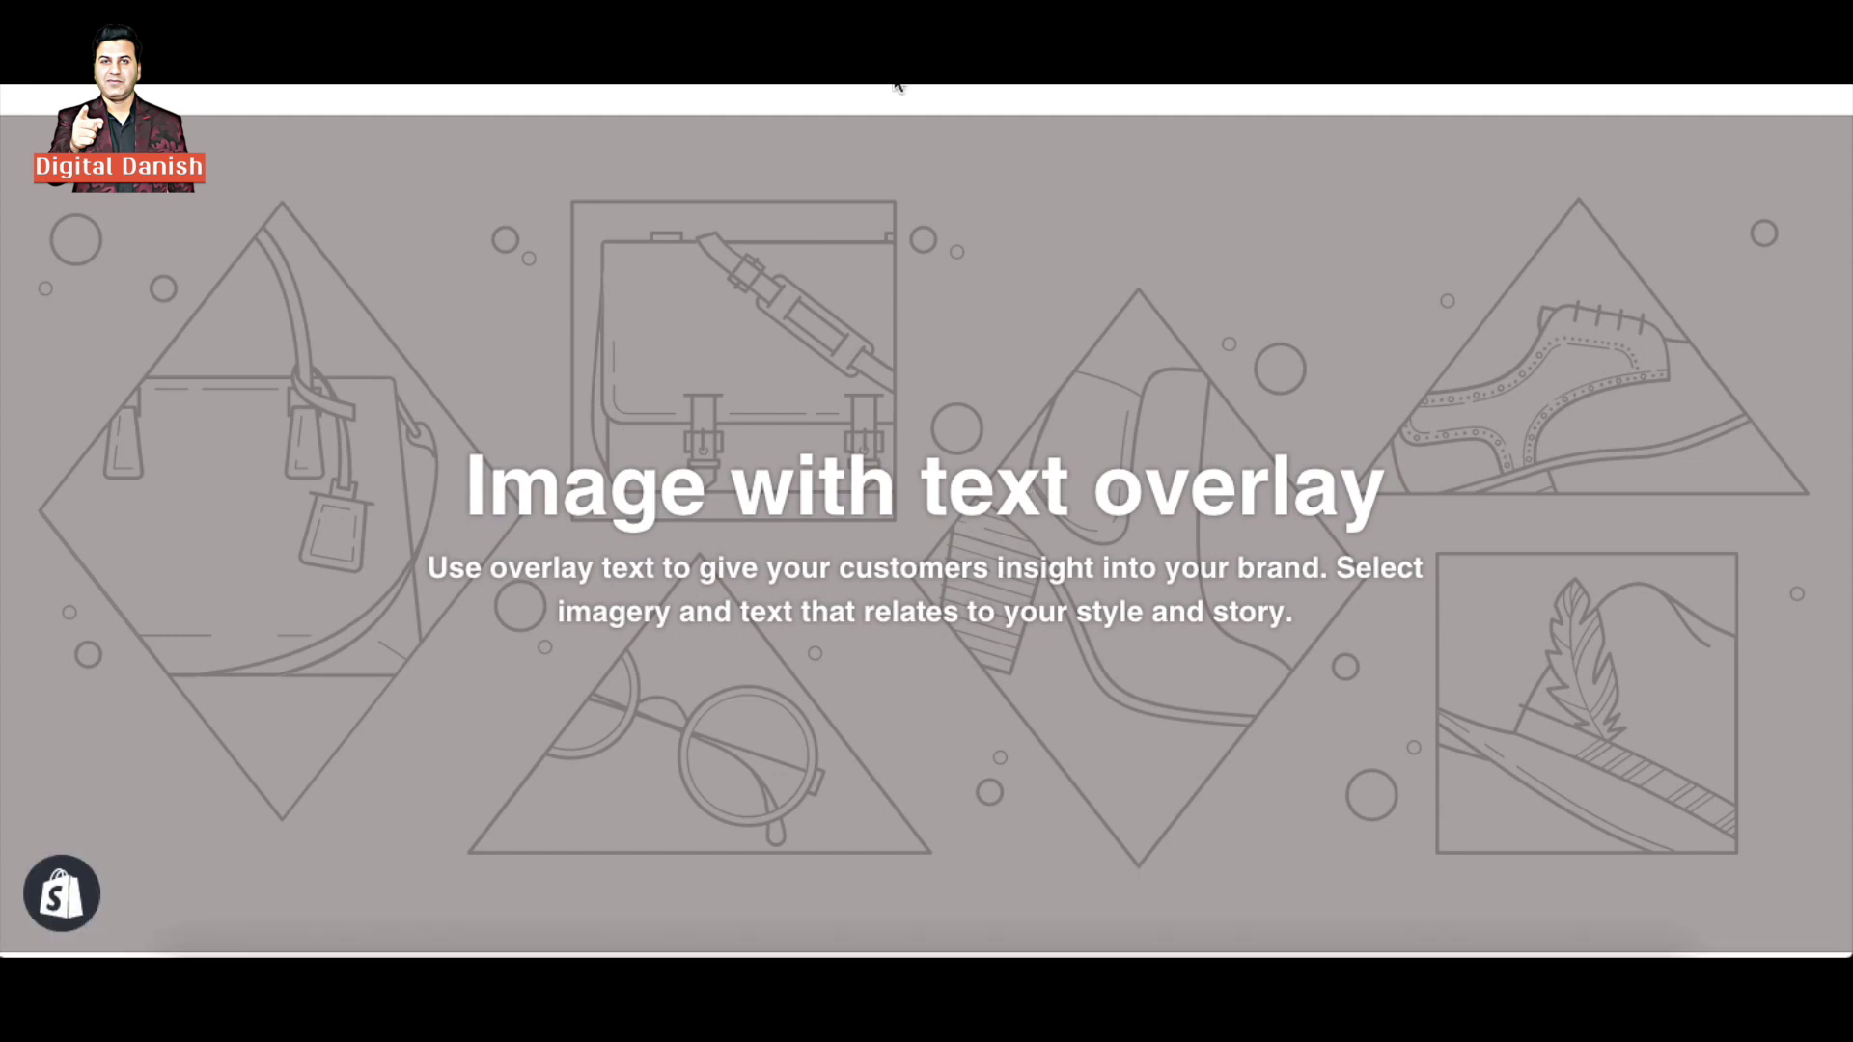
click(888, 492)
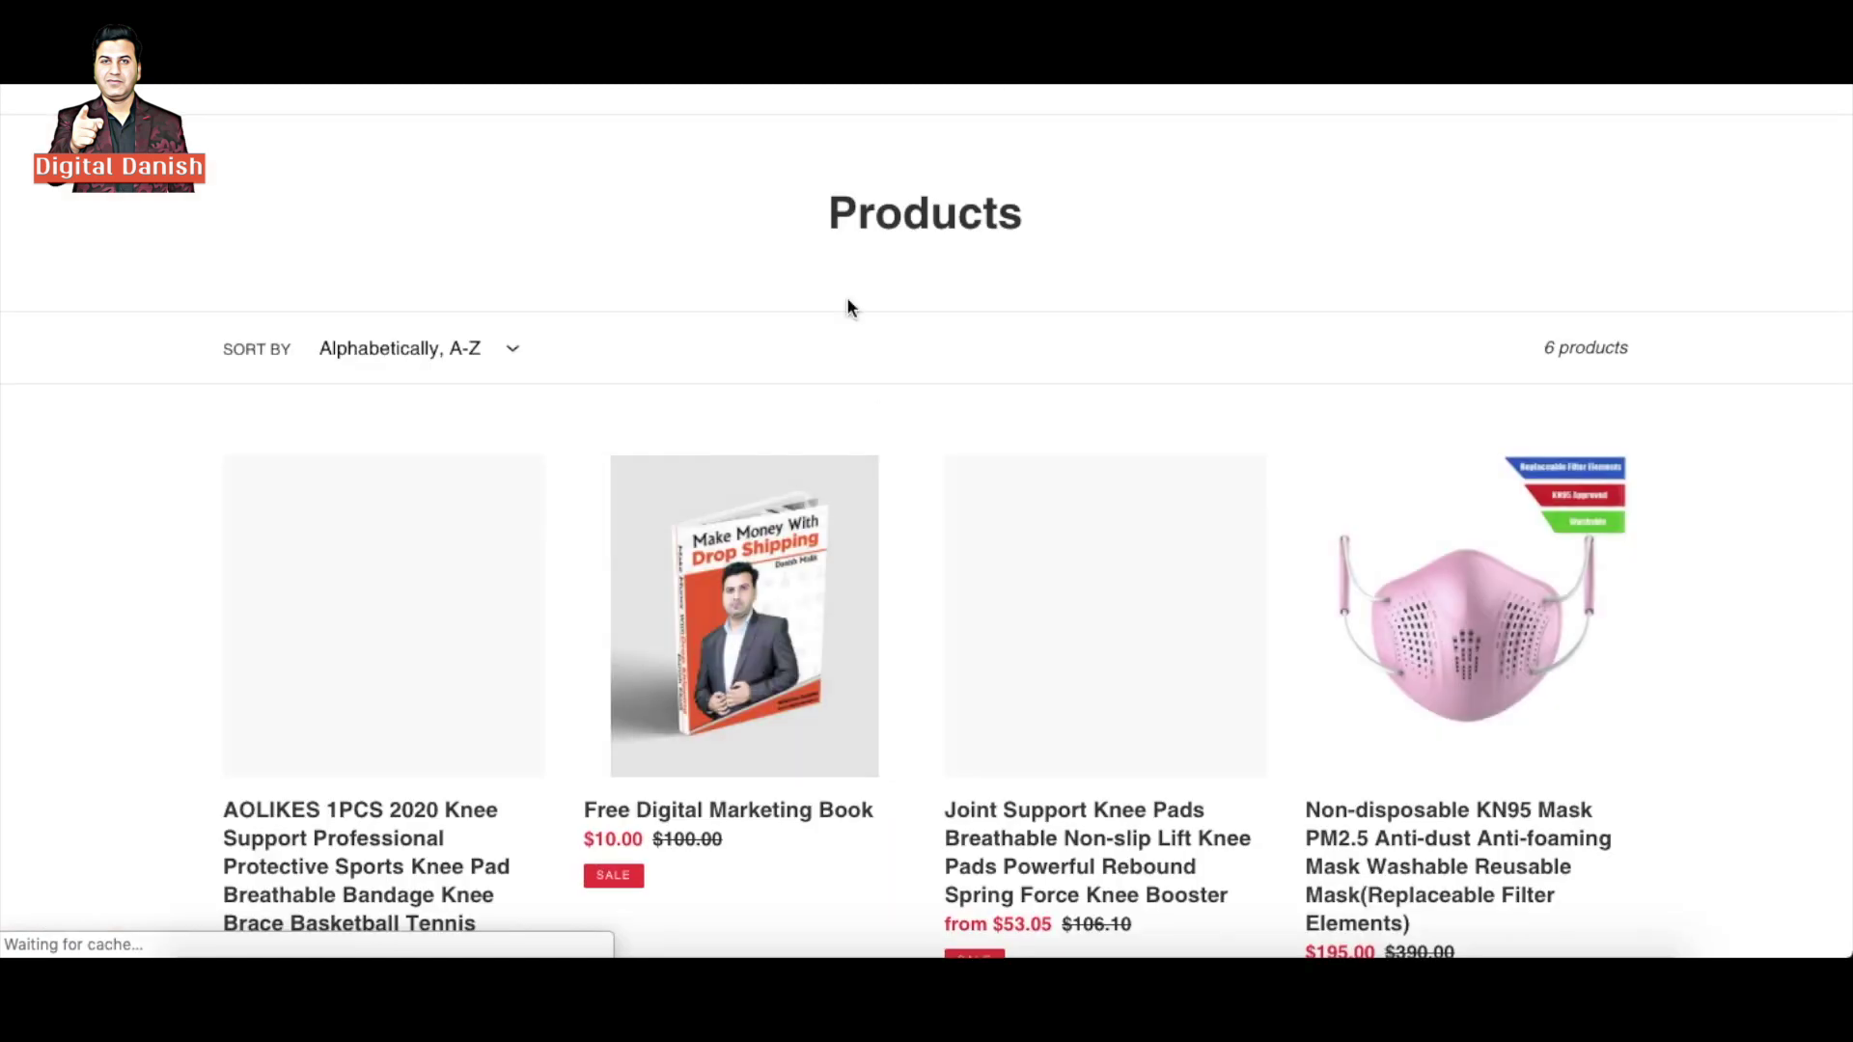
scroll(894, 517, down, 10)
scroll(1047, 670, up, 4)
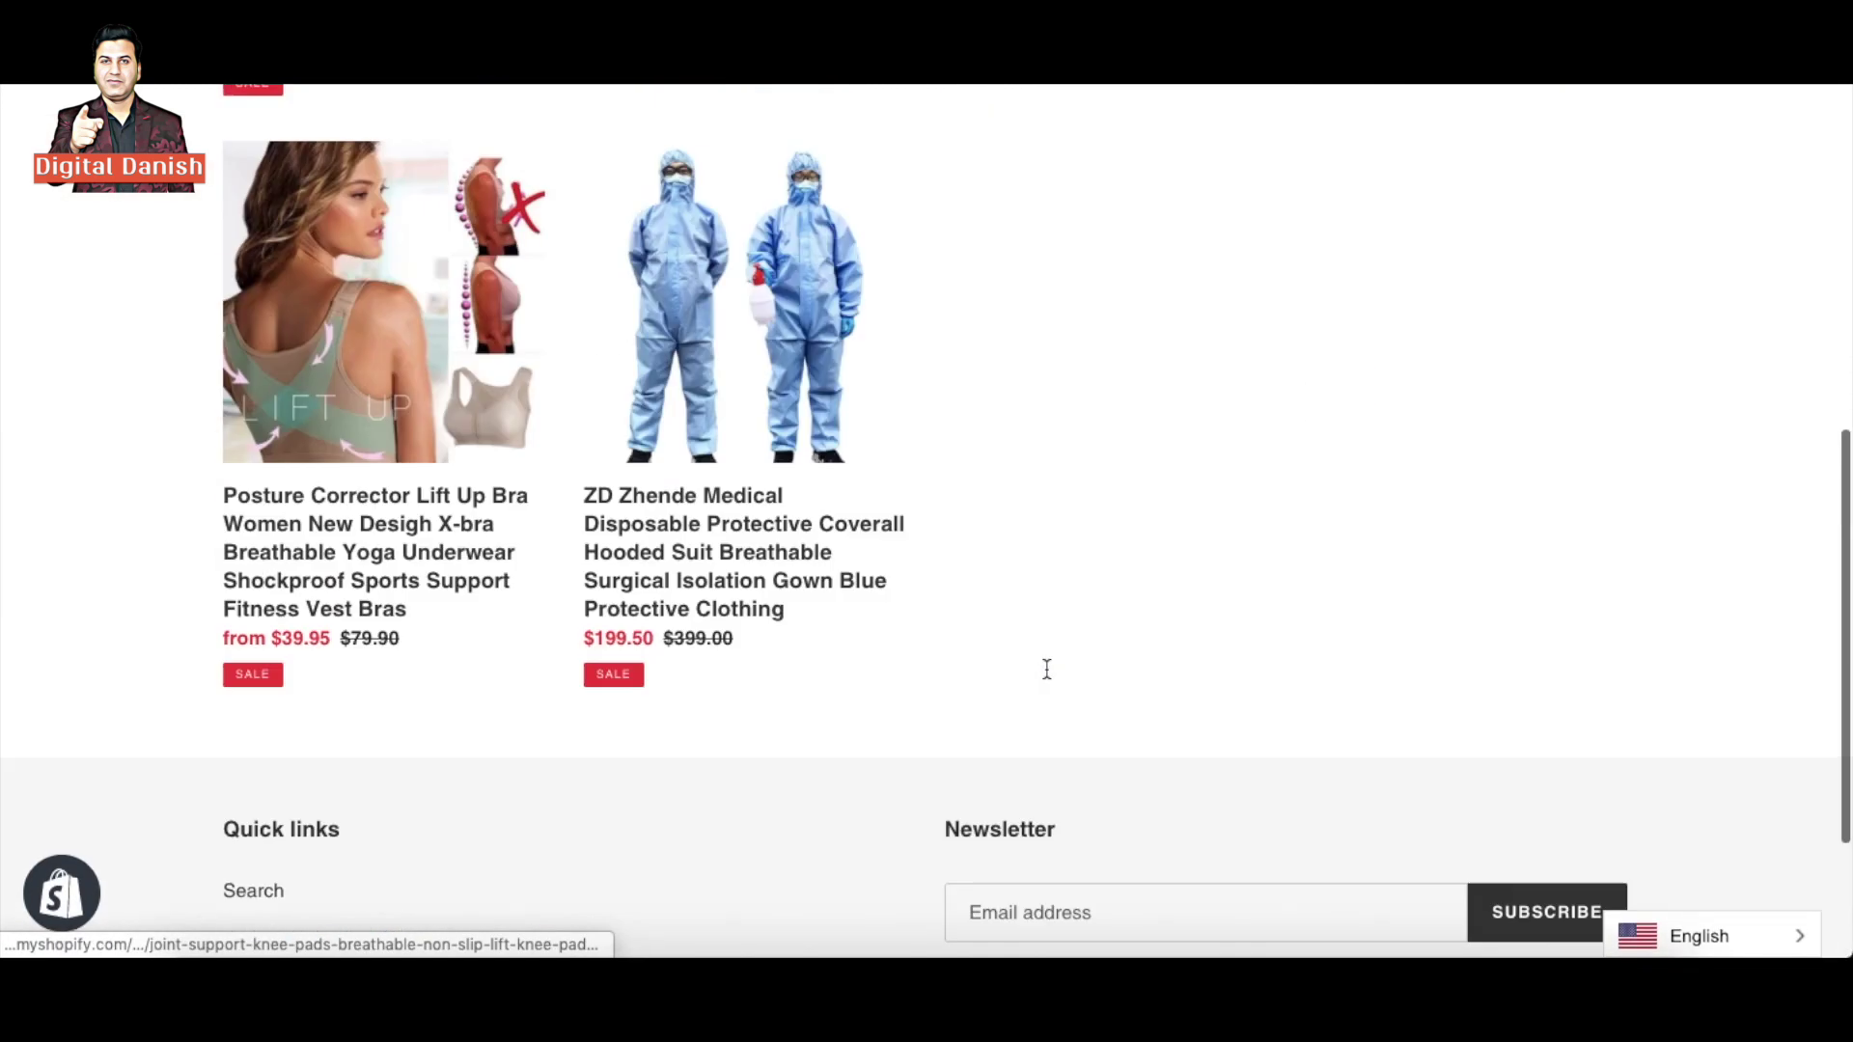
scroll(1047, 675, up, 8)
scroll(1047, 670, down, 3)
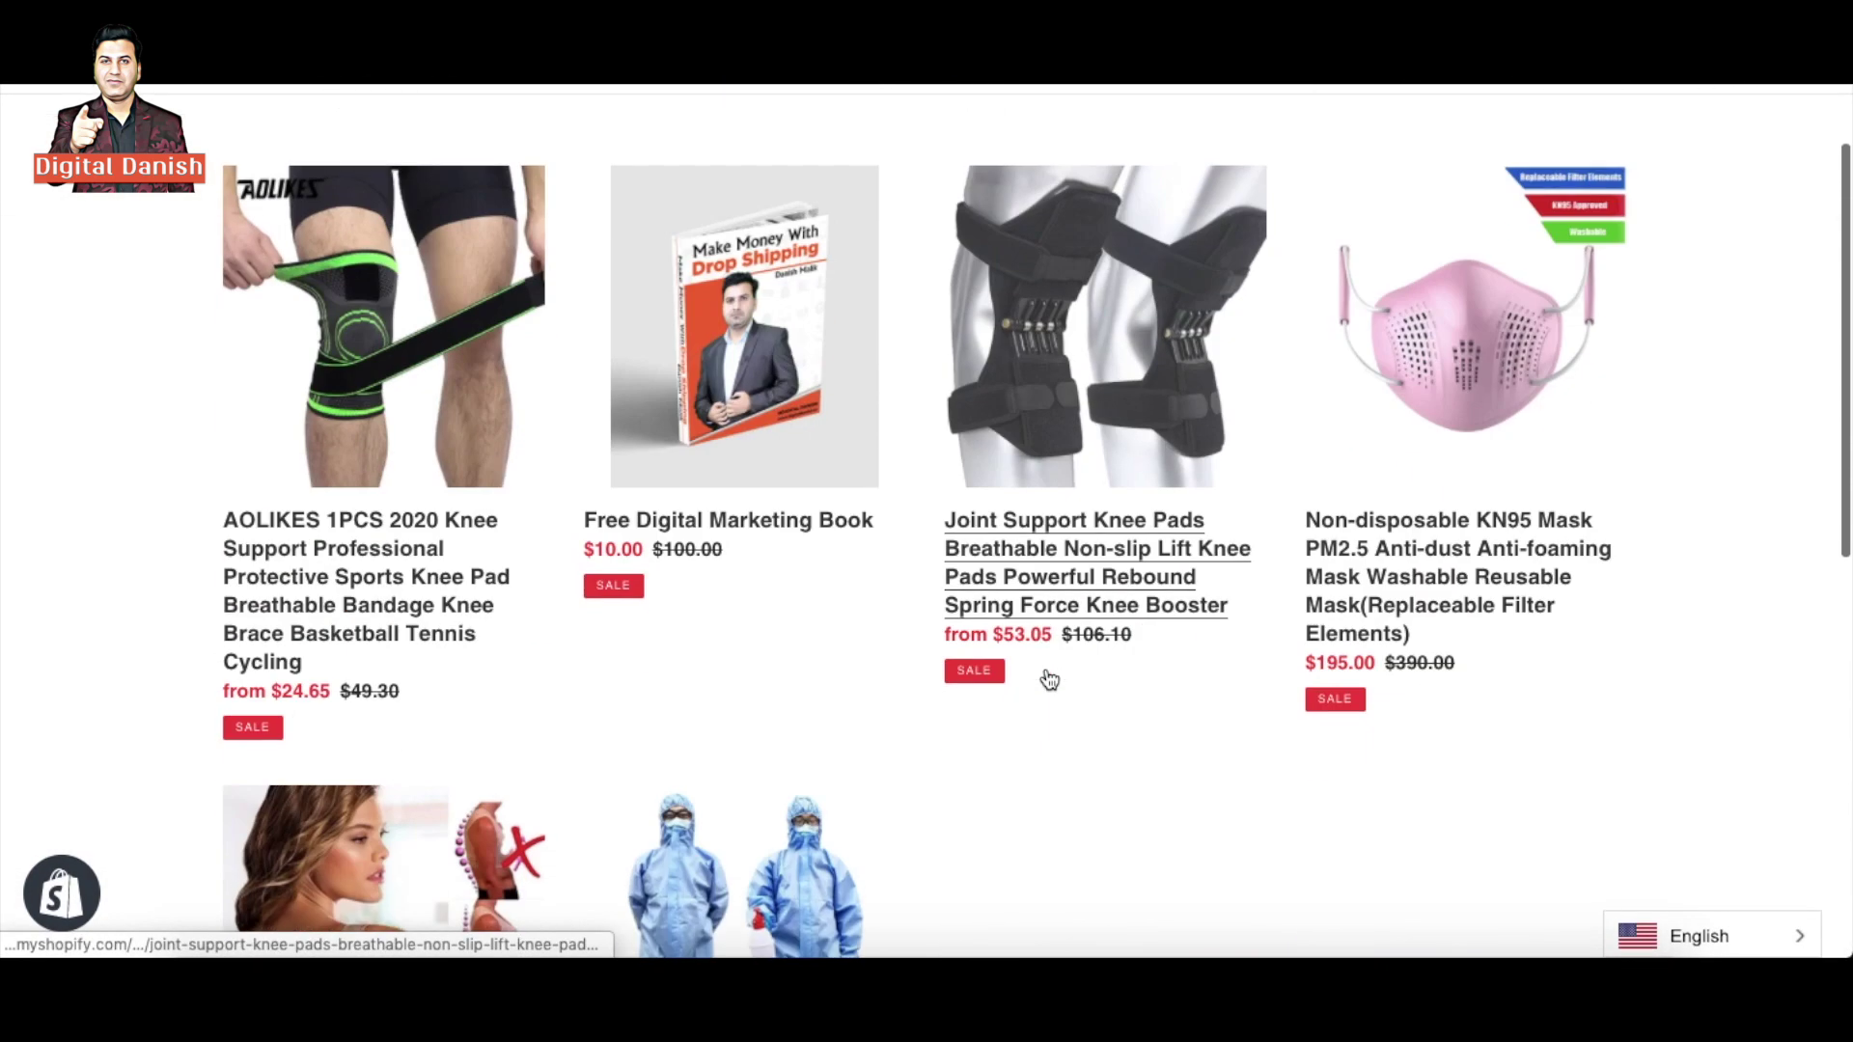
Step: Check the languages offered by the storefront's language switcher and open the AOLIKES knee support product page
click(1790, 949)
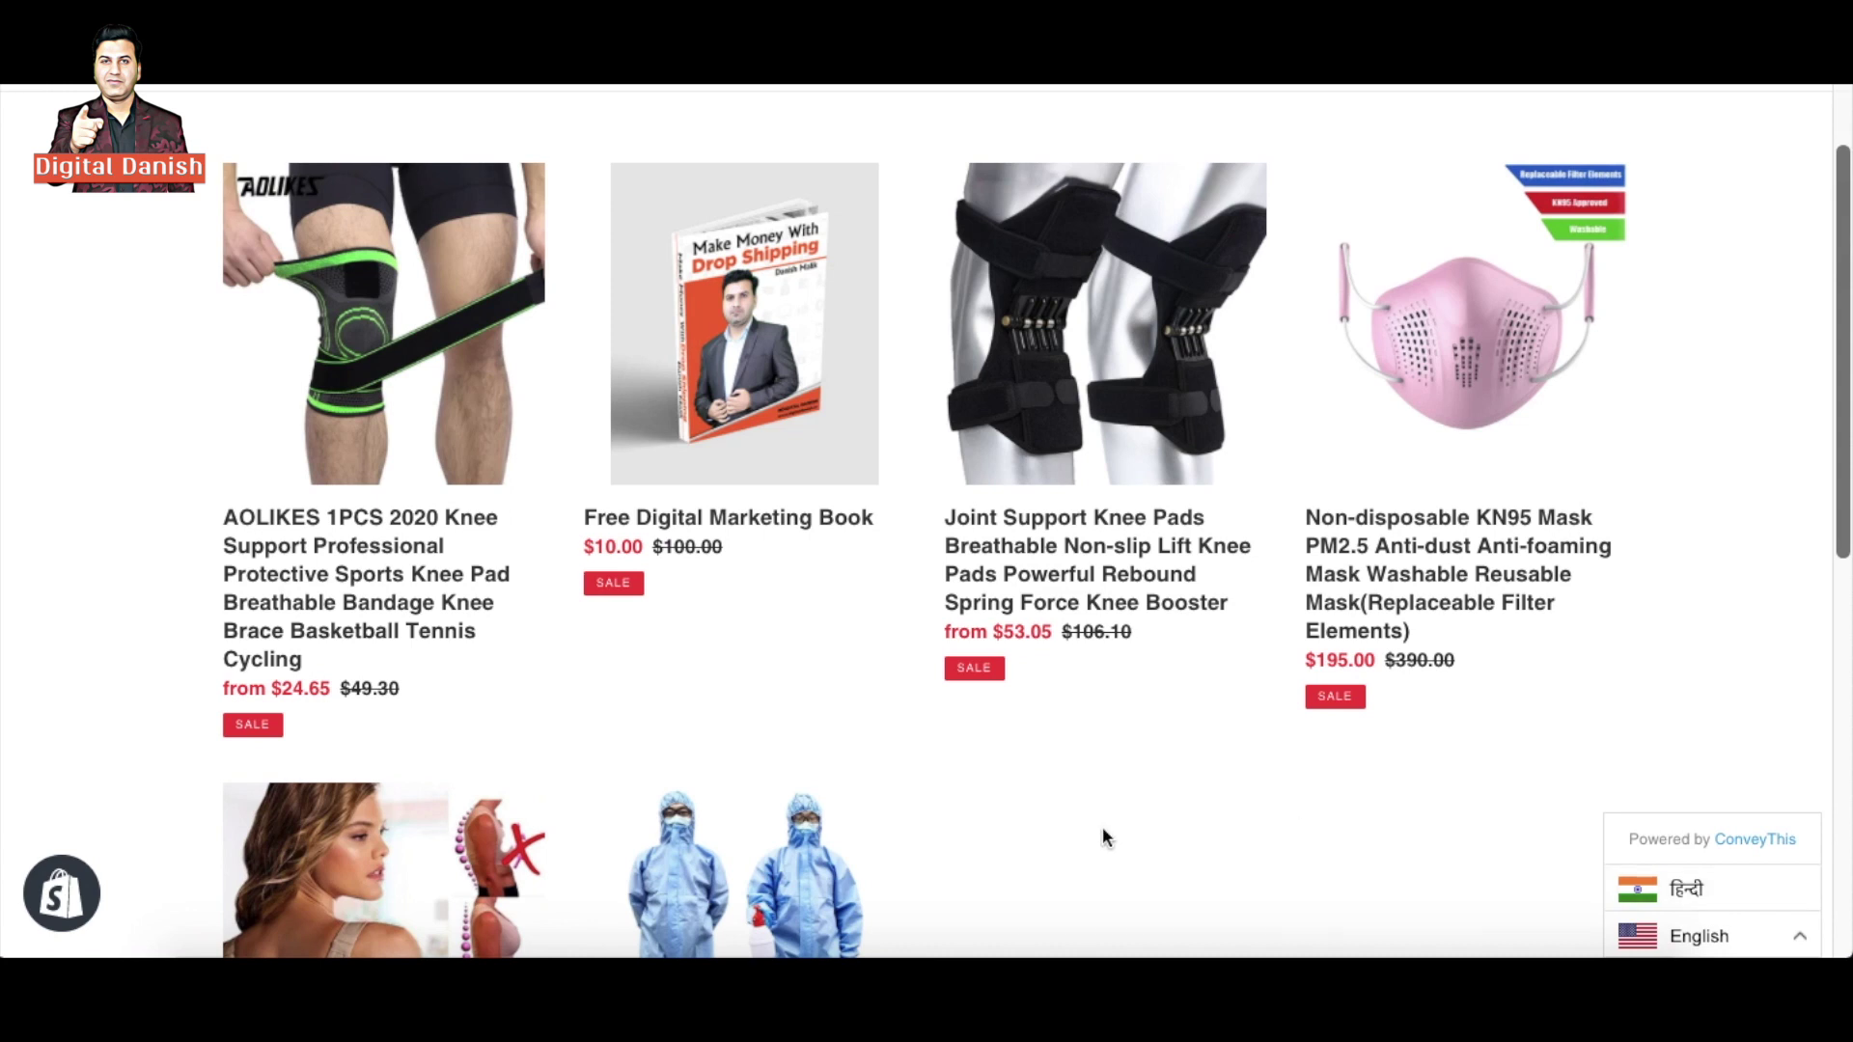
scroll(1106, 837, up, 3)
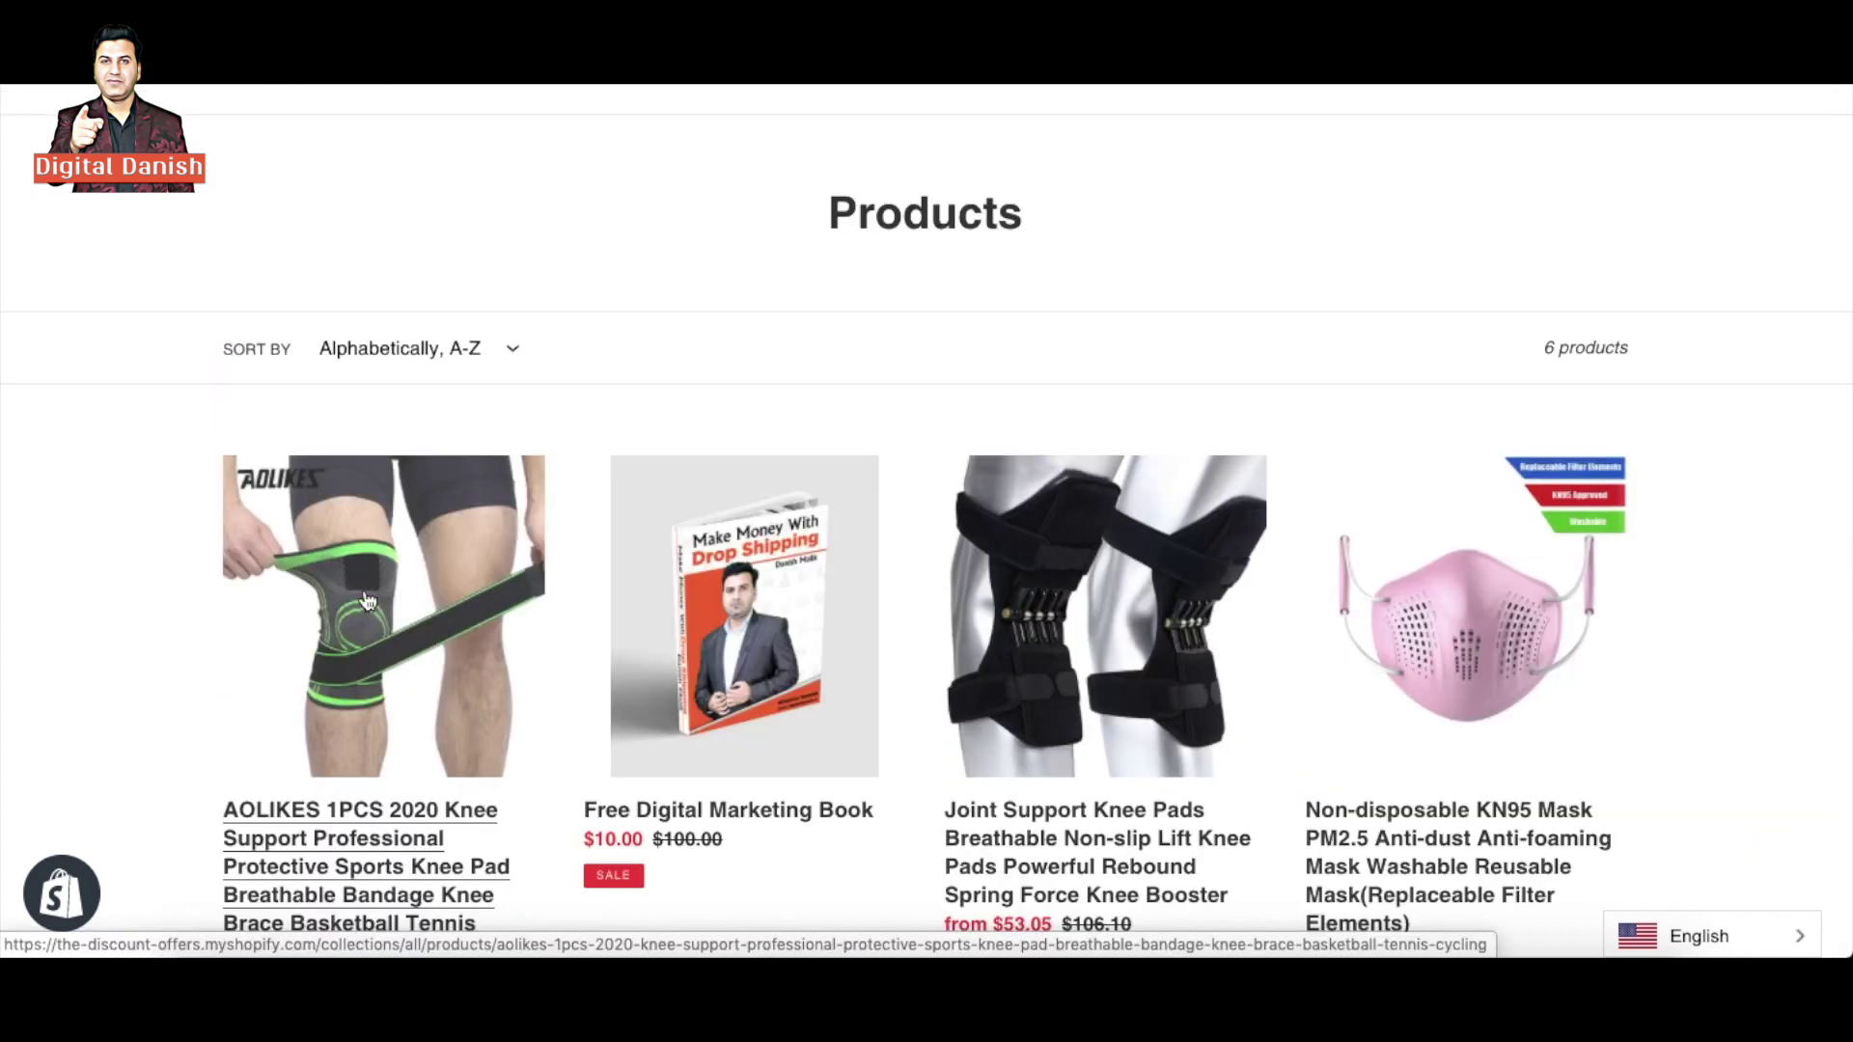
scroll(368, 602, down, 2)
scroll(368, 601, up, 1)
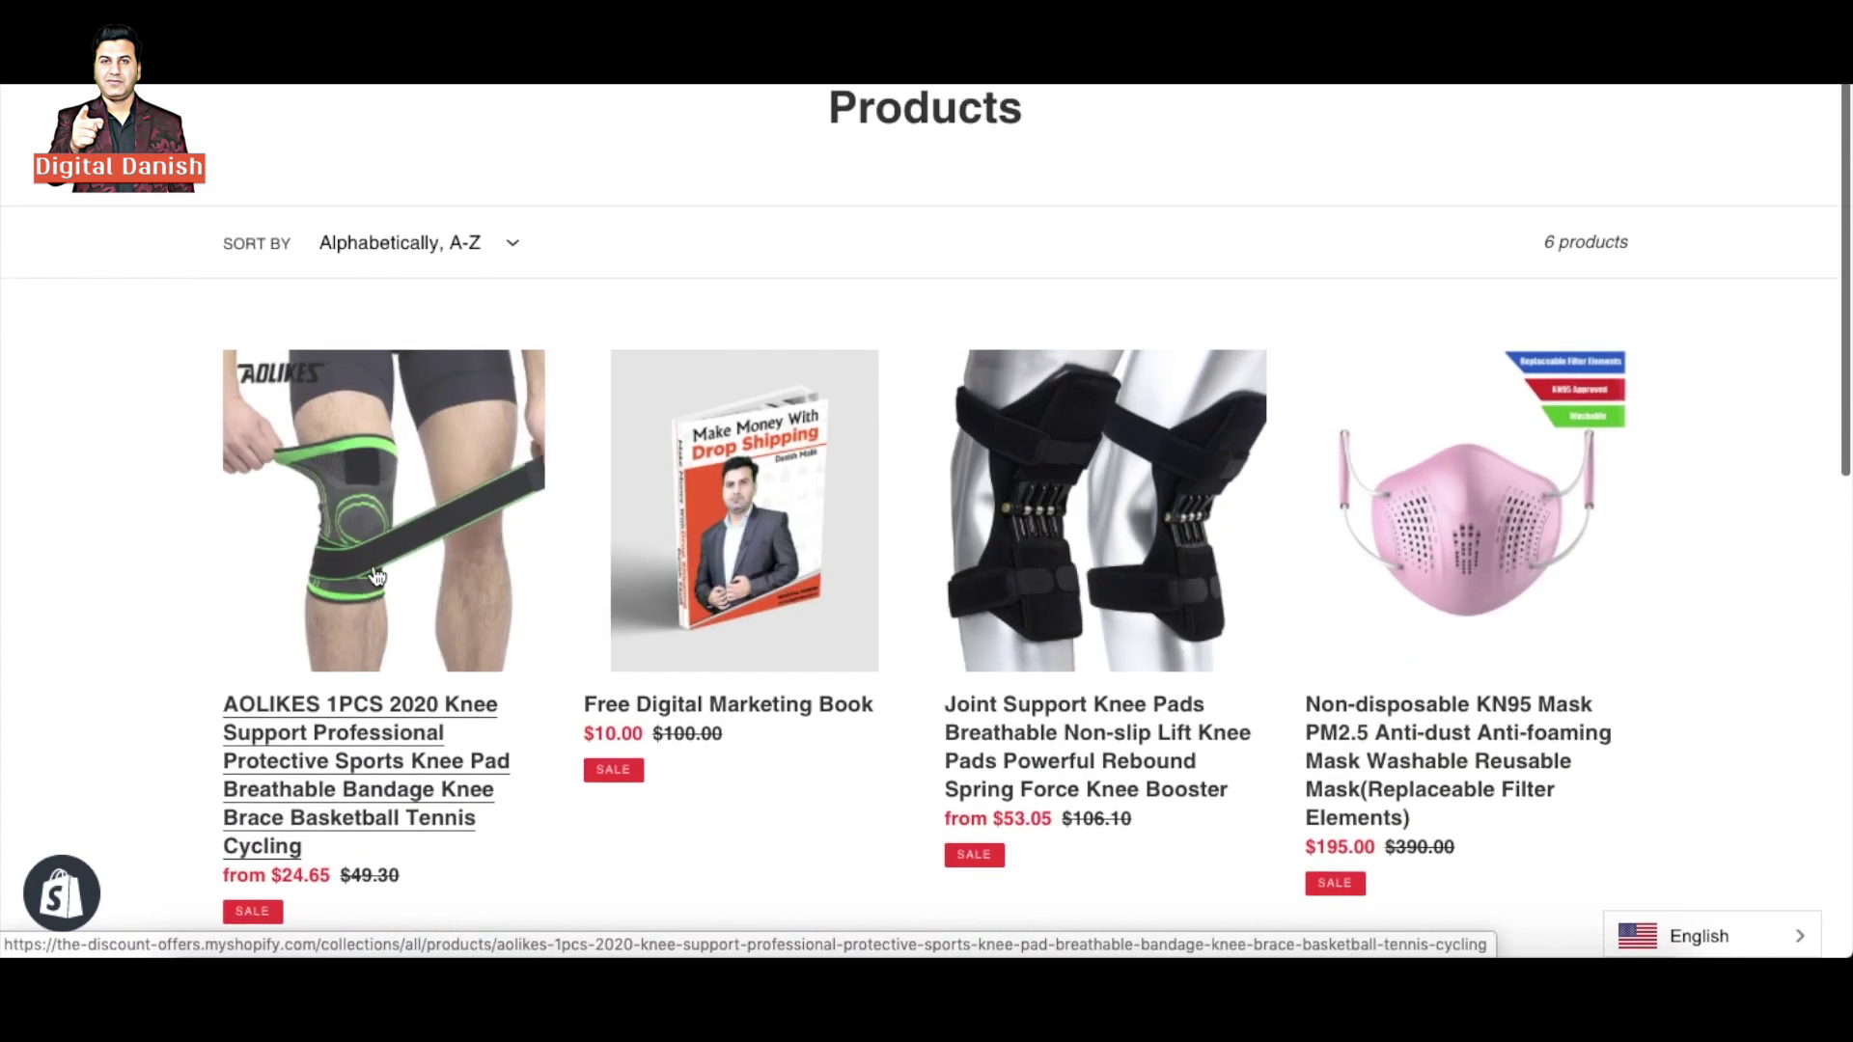
click(338, 731)
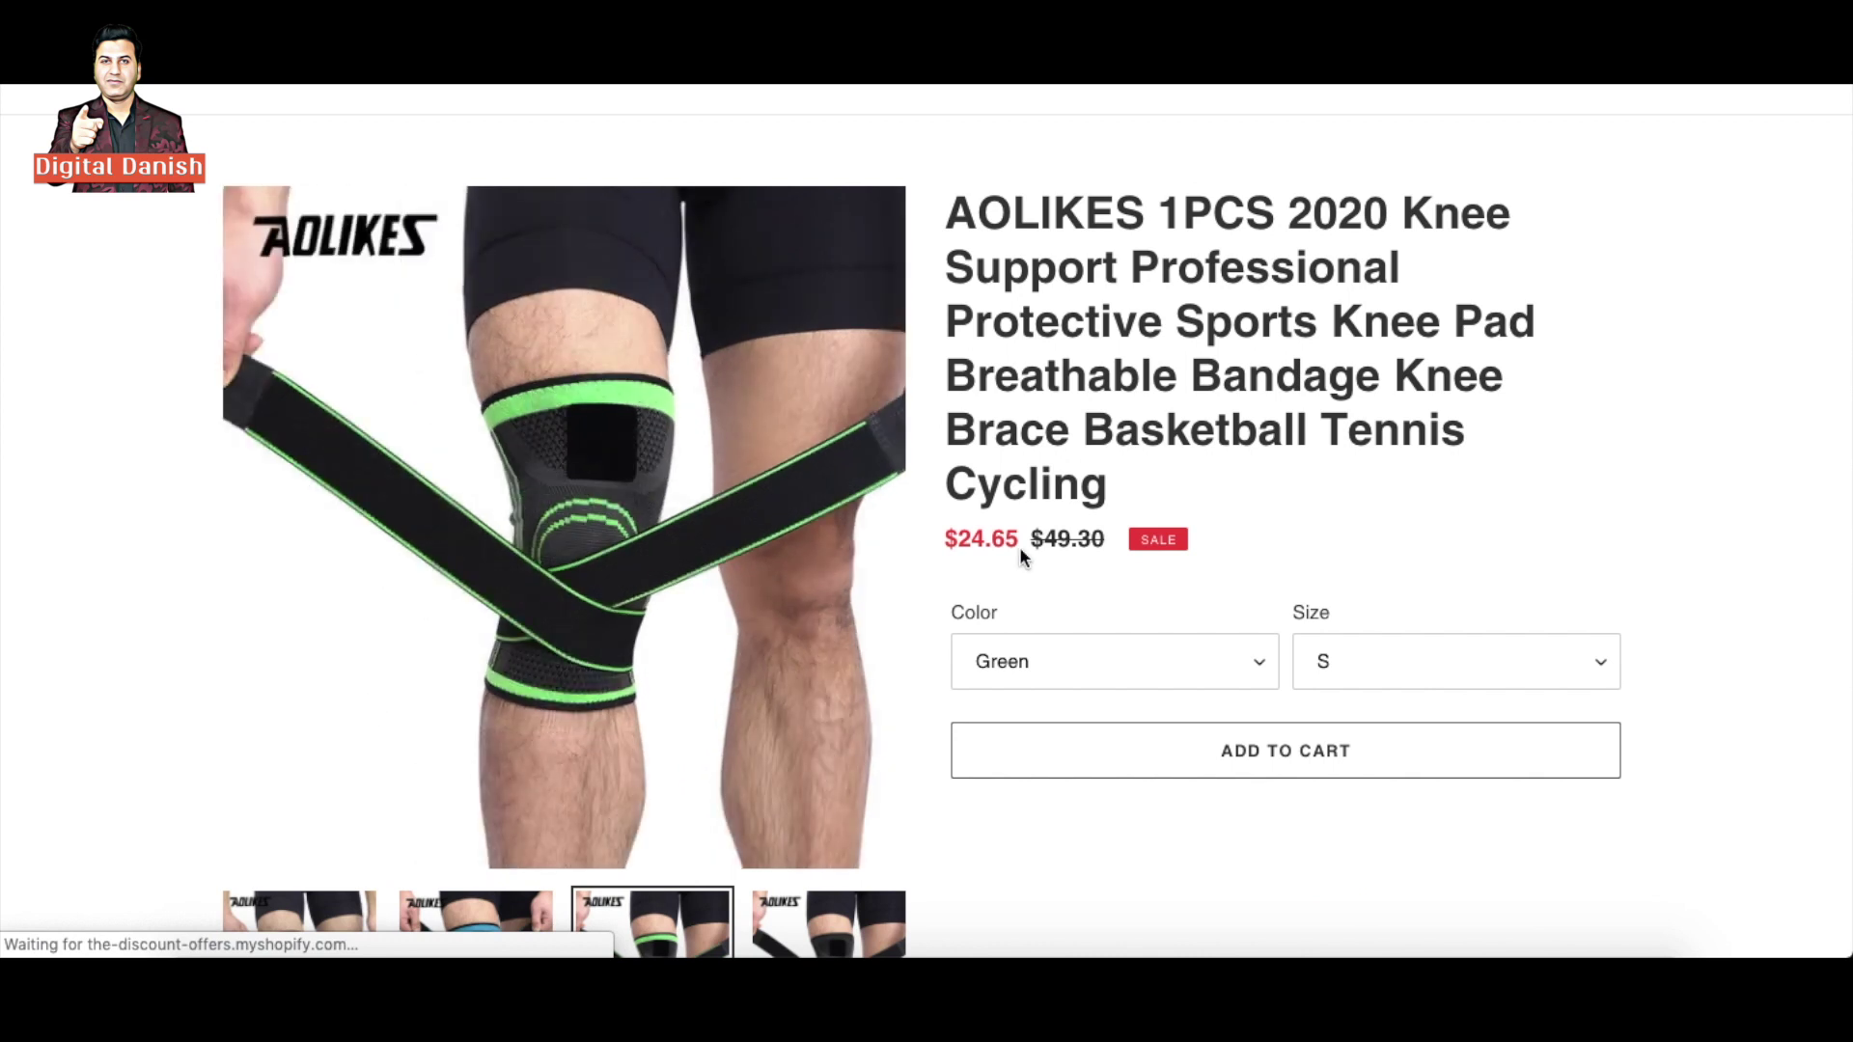
Step: Examine the English product page from the knee support details through the product features to the customer testimonials
scroll(1023, 554, down, 6)
scroll(1023, 560, down, 5)
scroll(1023, 560, up, 2)
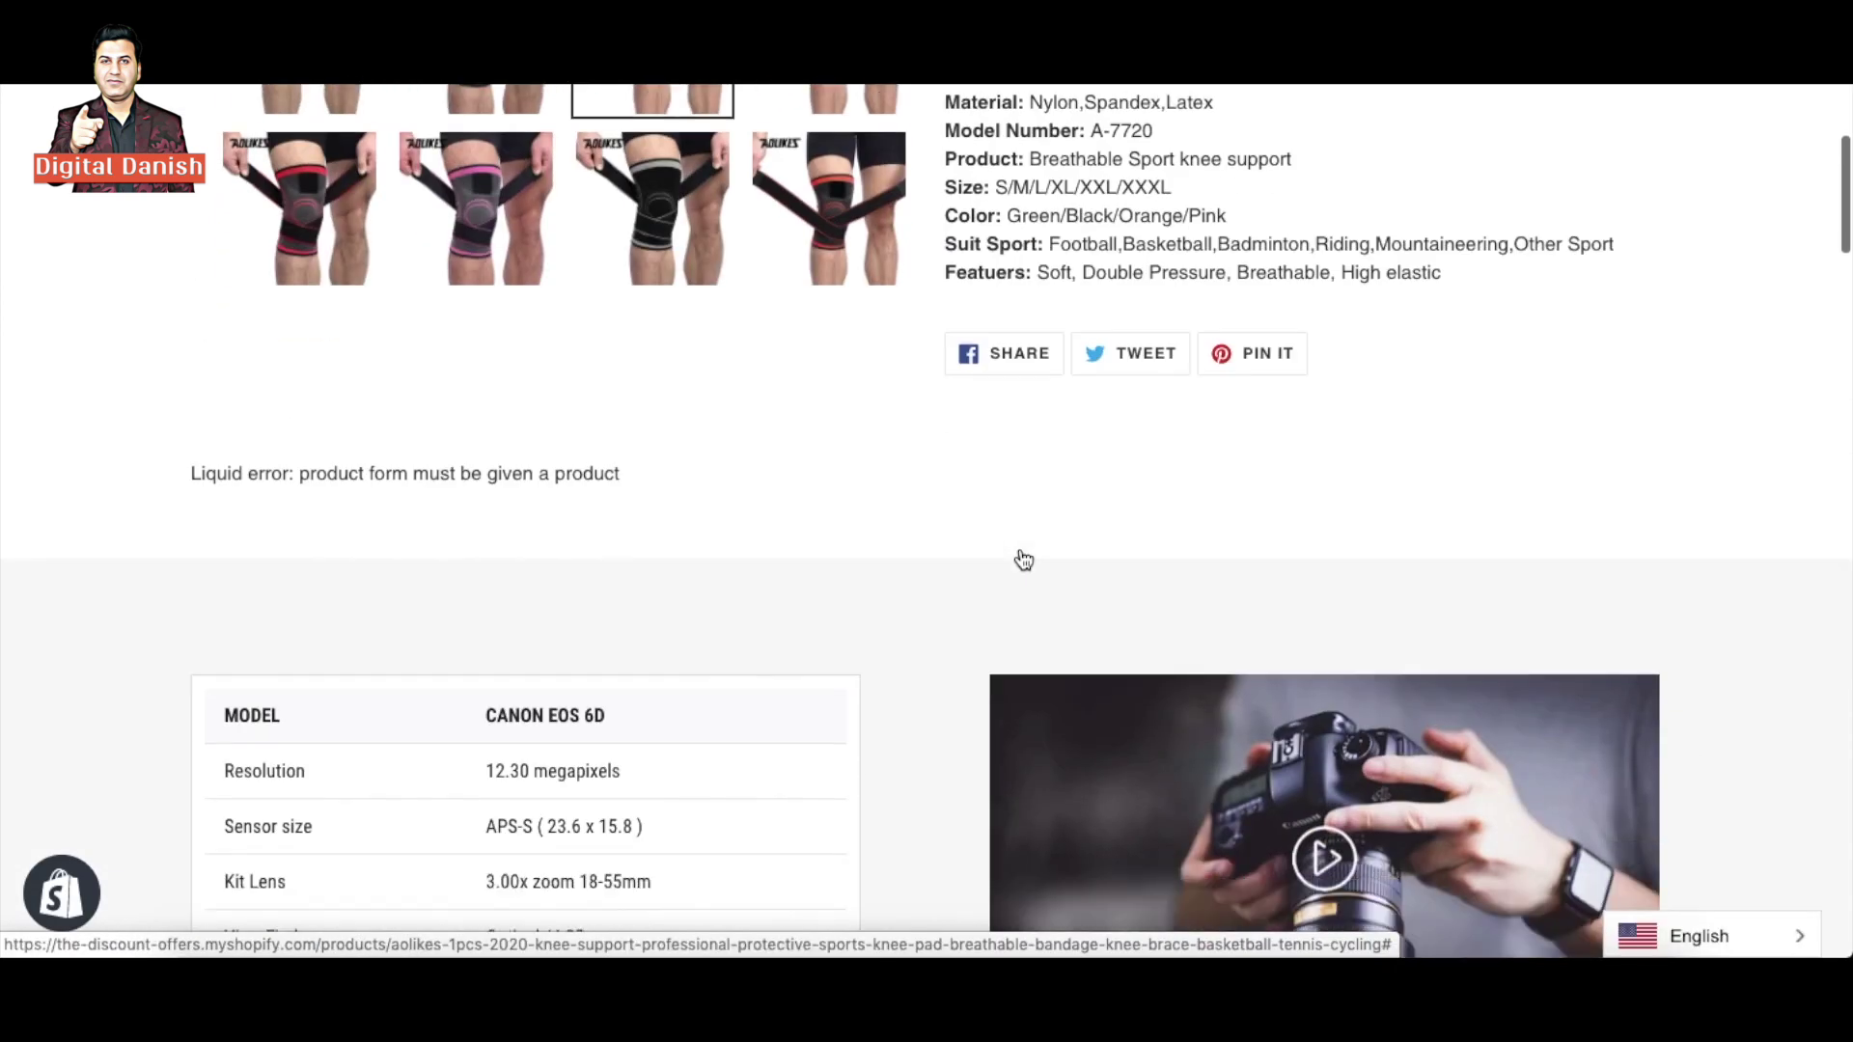
scroll(1023, 560, down, 4)
scroll(724, 606, down, 7)
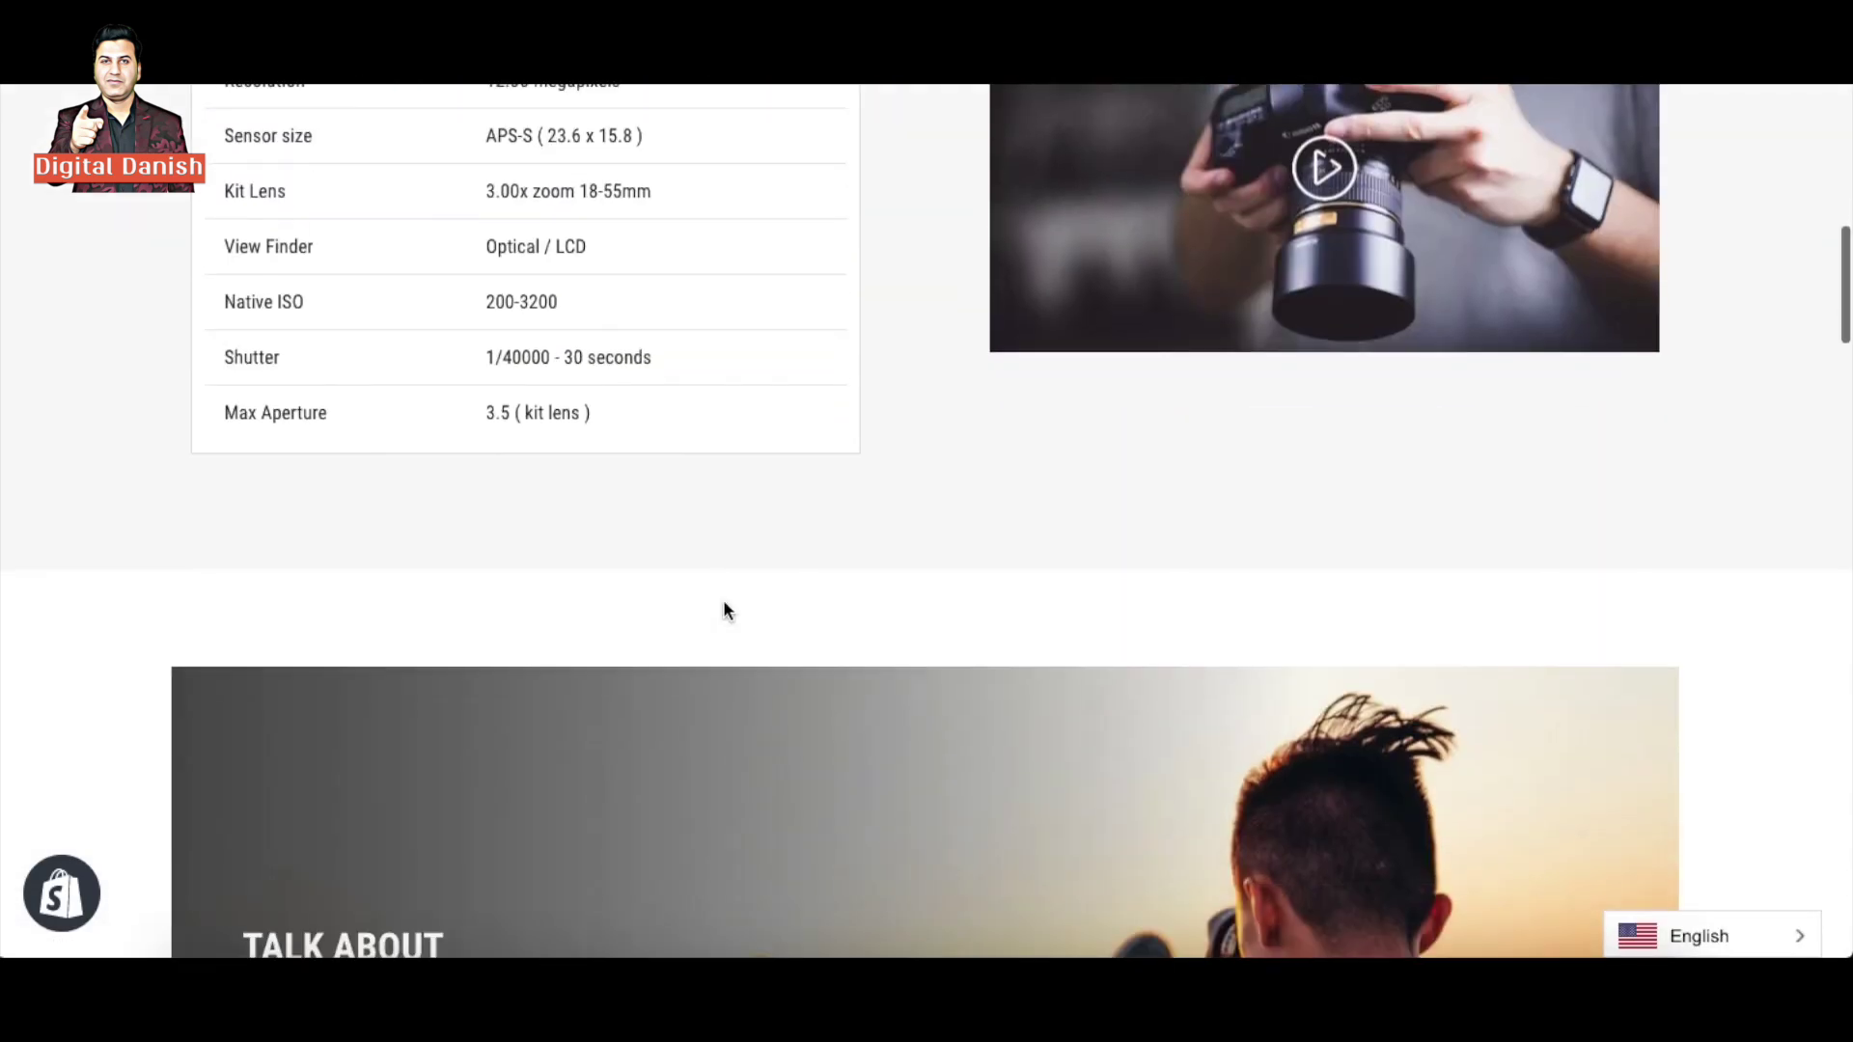
scroll(723, 601, down, 10)
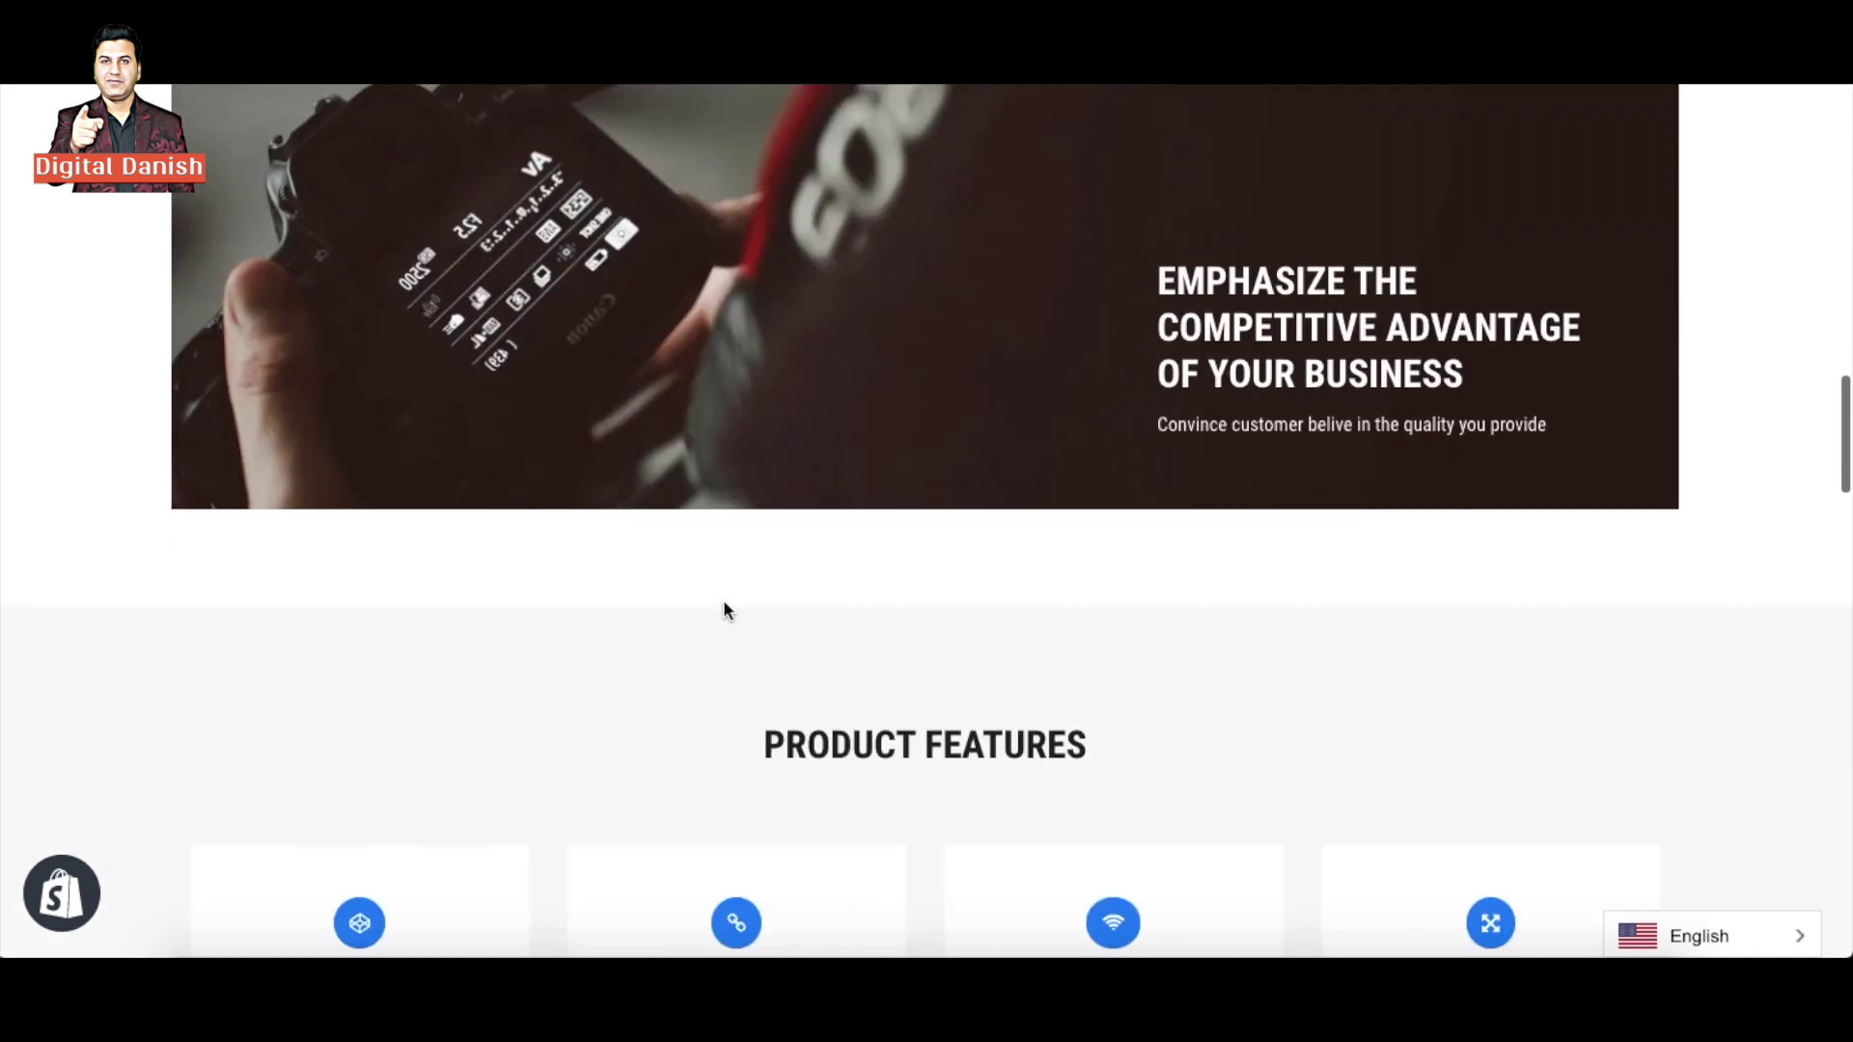
scroll(726, 604, down, 10)
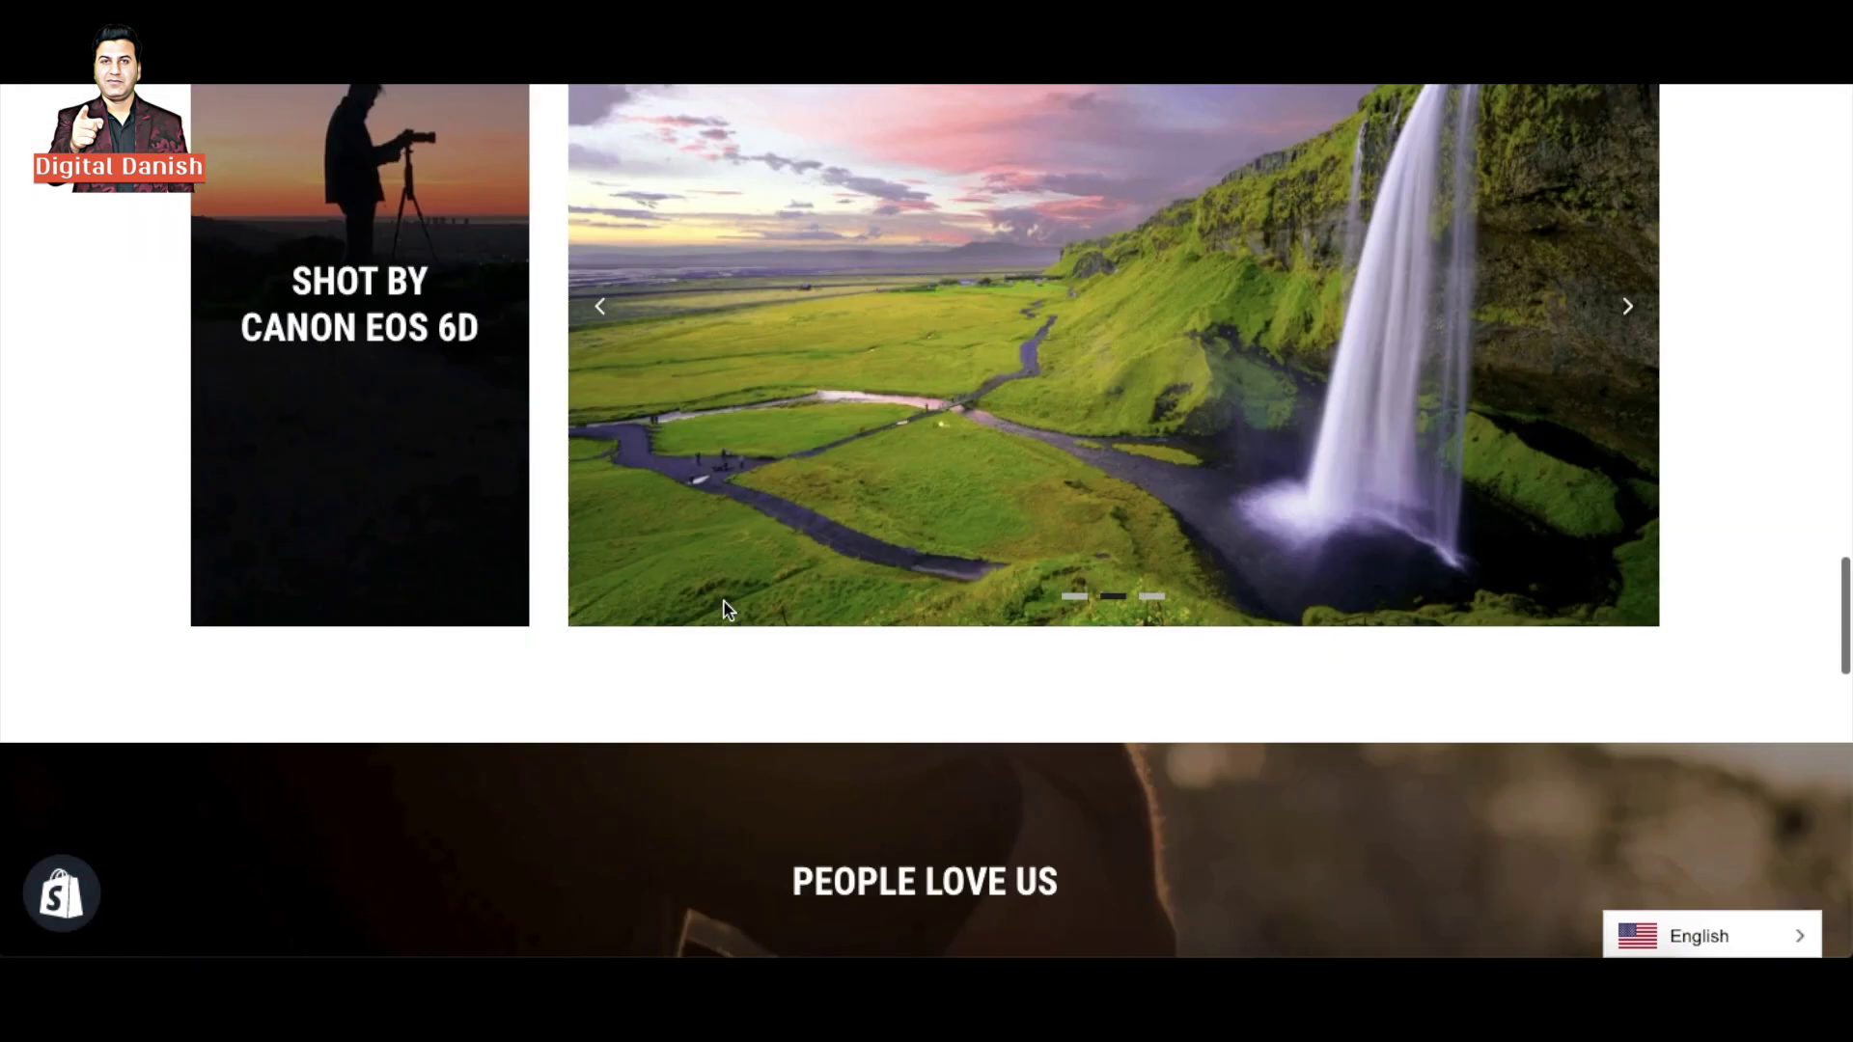
scroll(724, 601, down, 6)
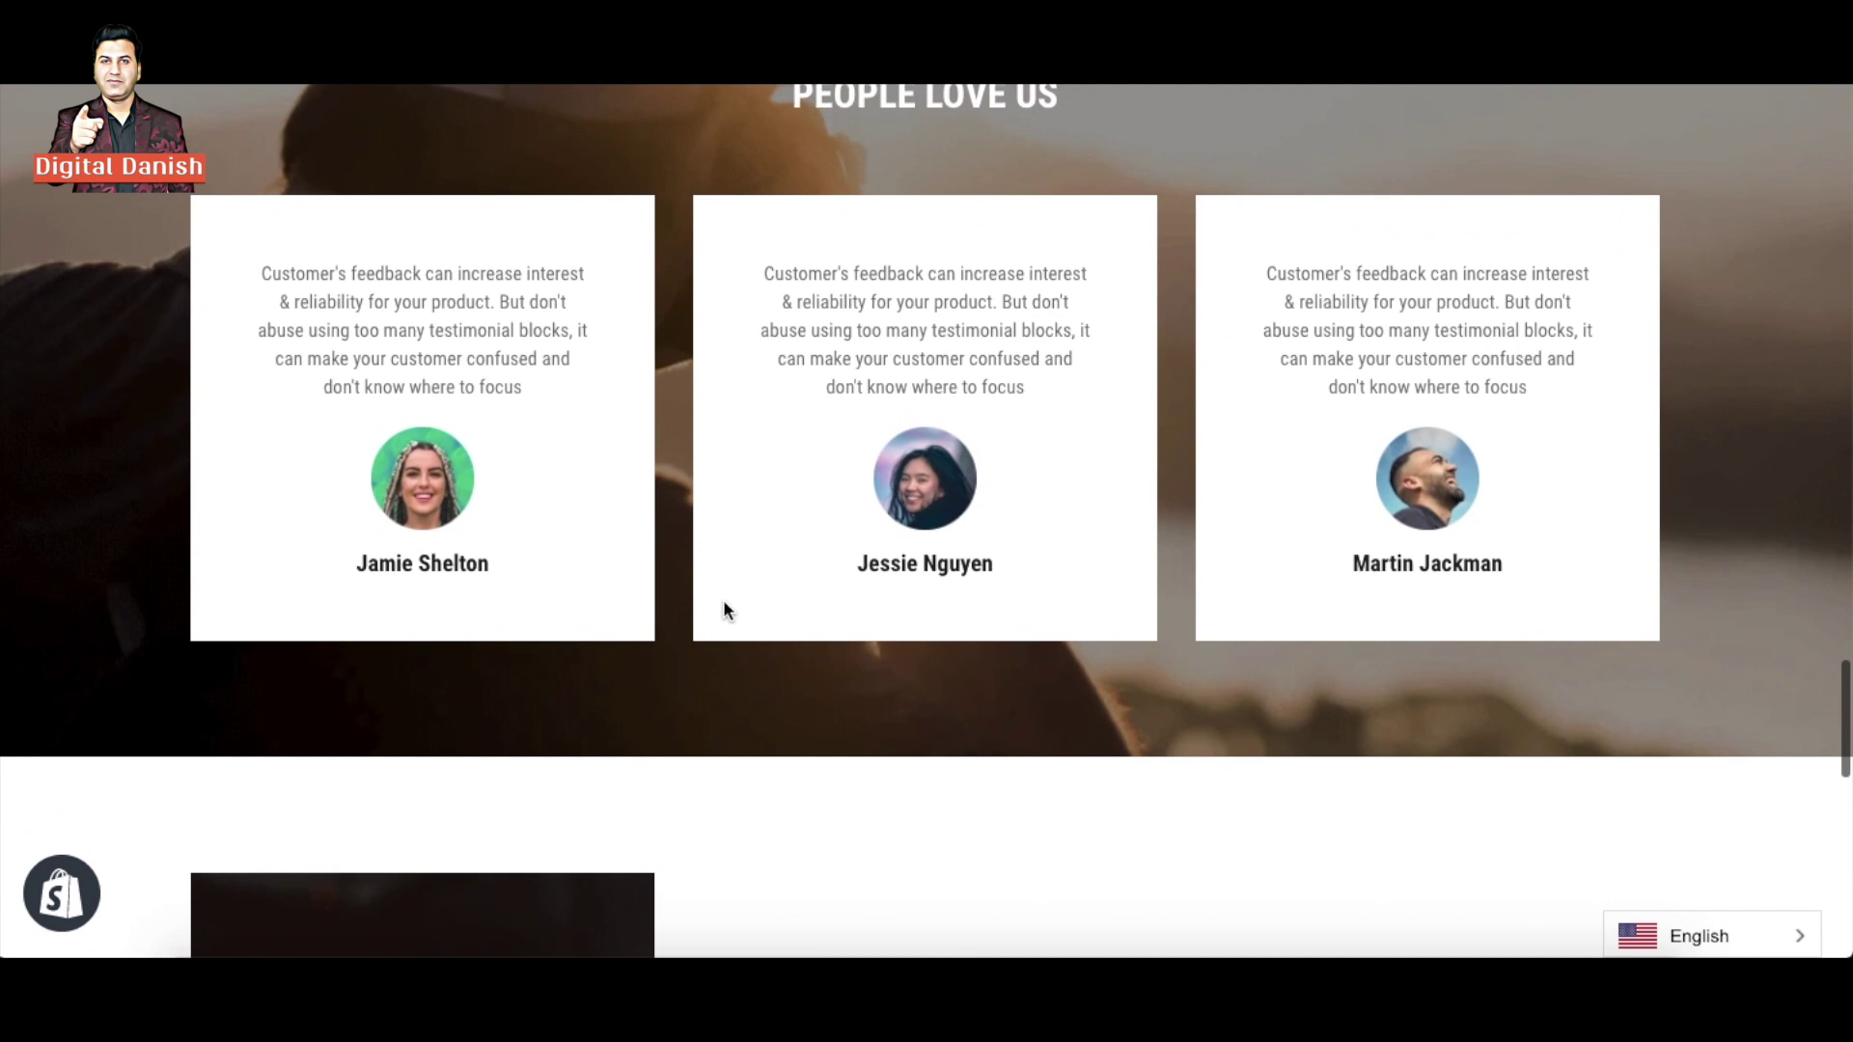
Step: Switch the knee support page to Hindi and examine the translated title, product details and specification table
key(Home)
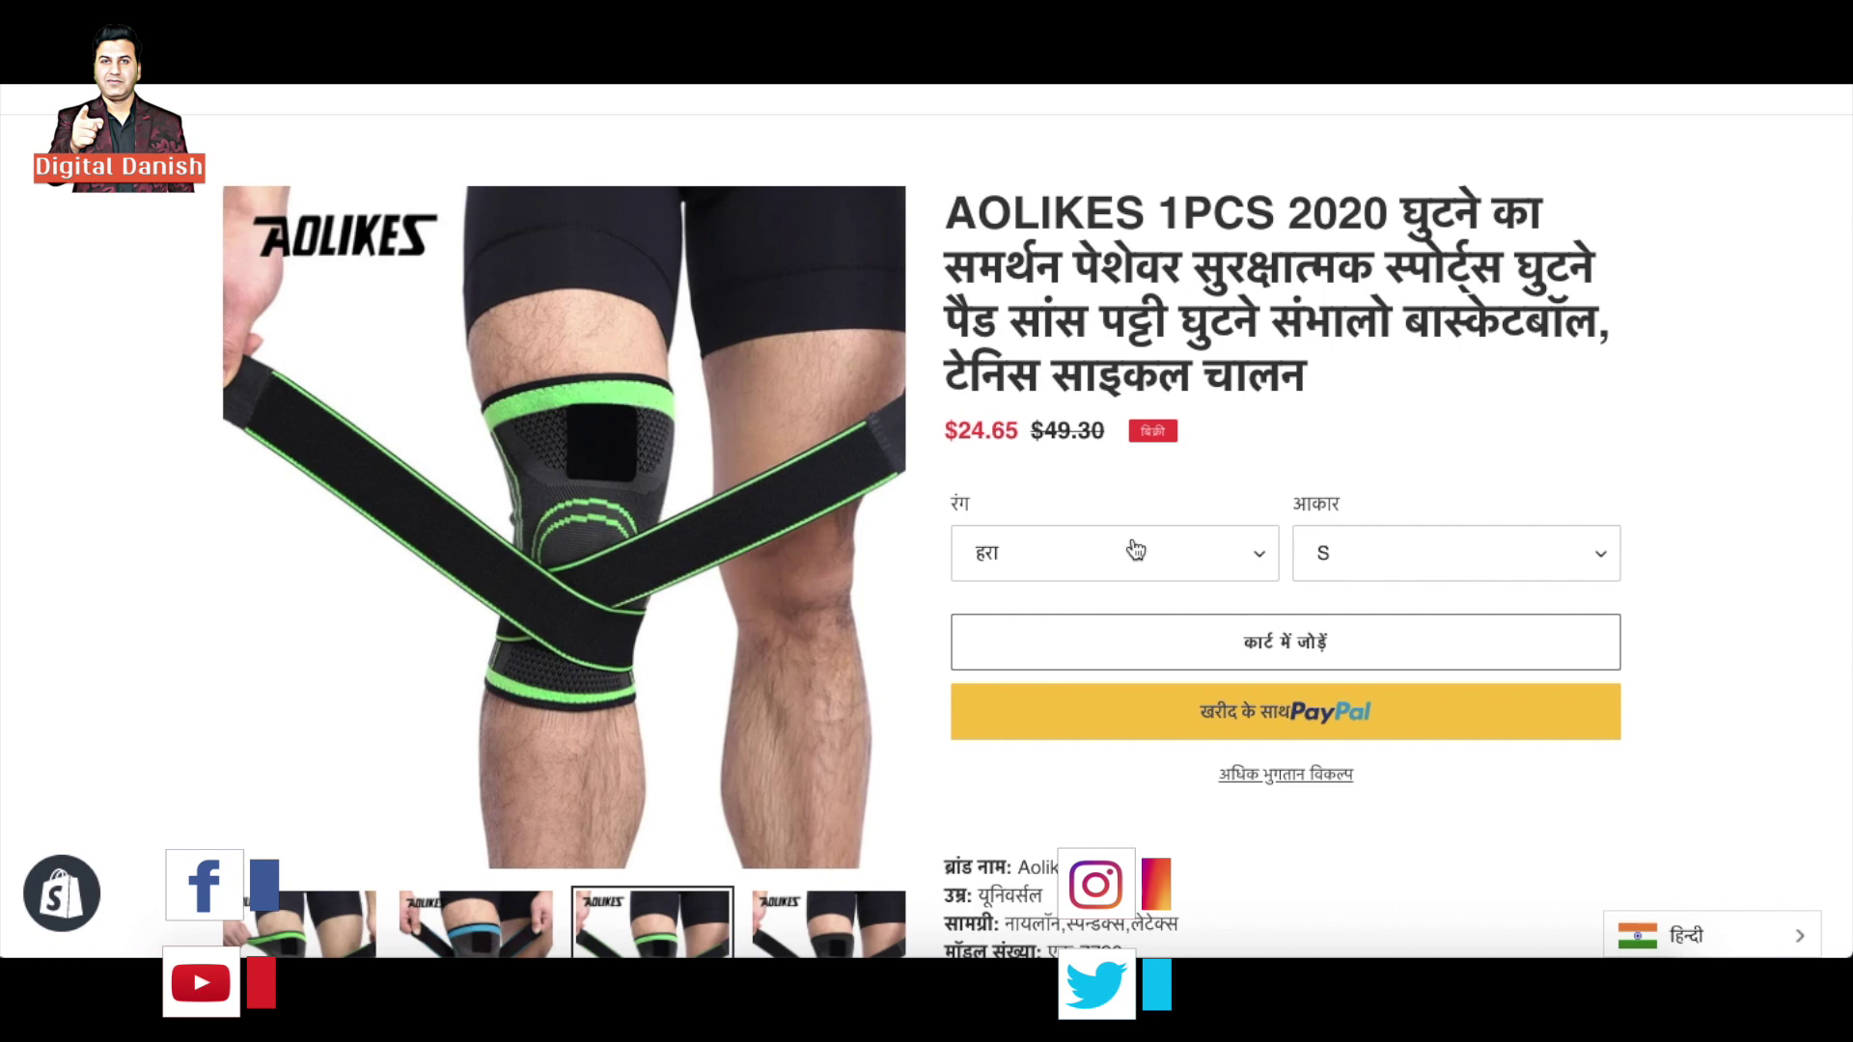
scroll(1136, 550, down, 5)
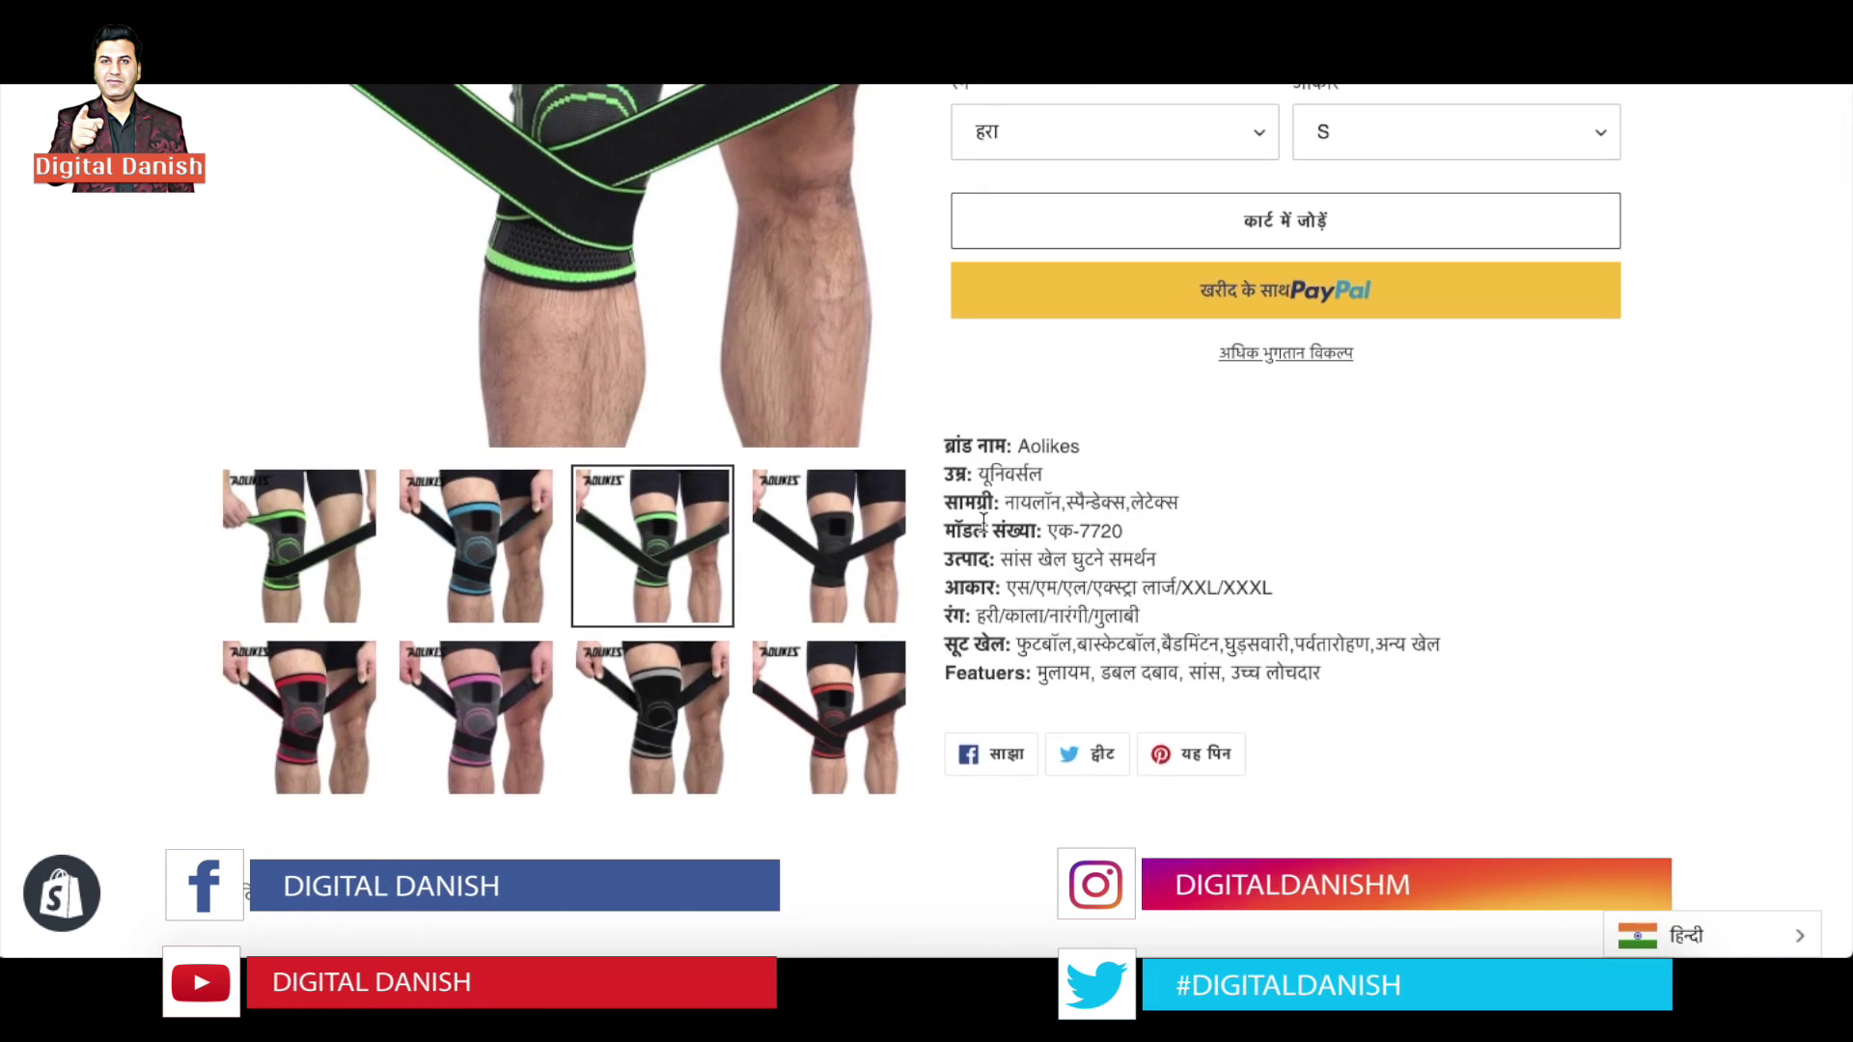
scroll(1046, 704, down, 5)
scroll(687, 620, down, 5)
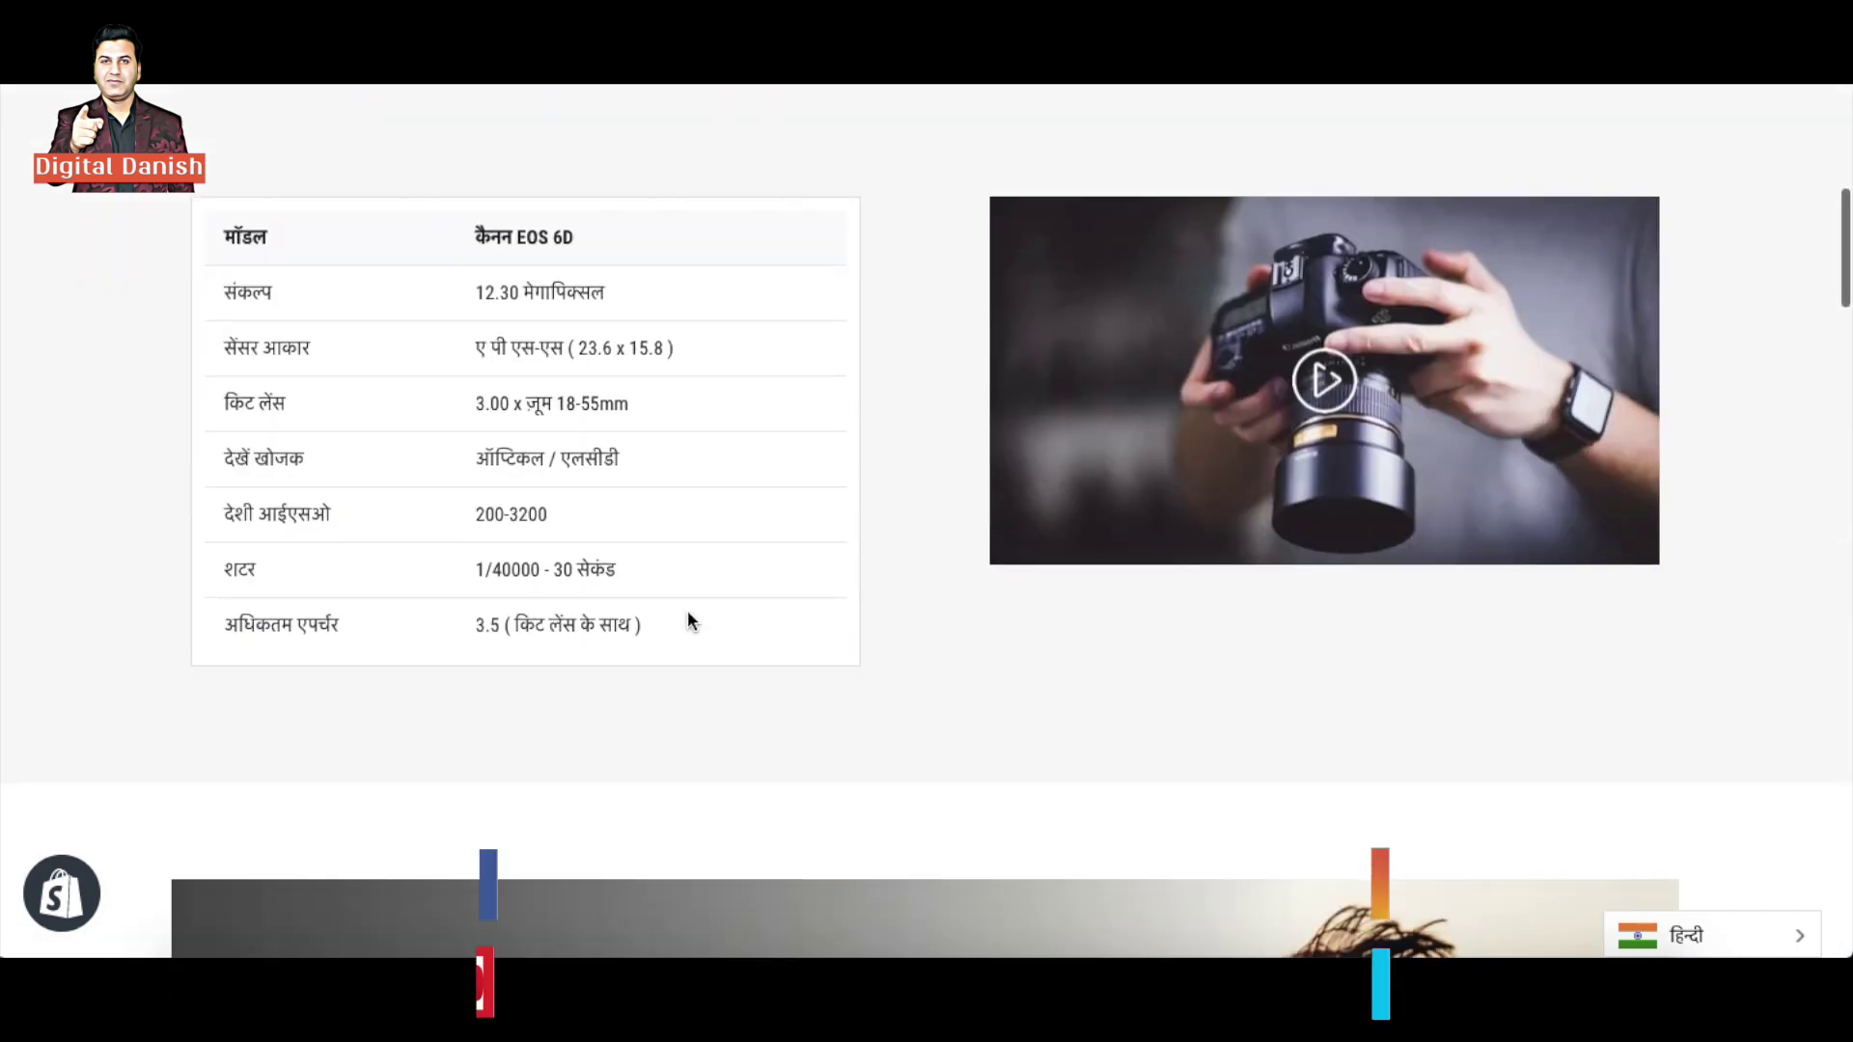
Step: Examine the rest of the Hindi product page, from the promotional banners and product features through the testimonials to the footer
scroll(679, 591, down, 10)
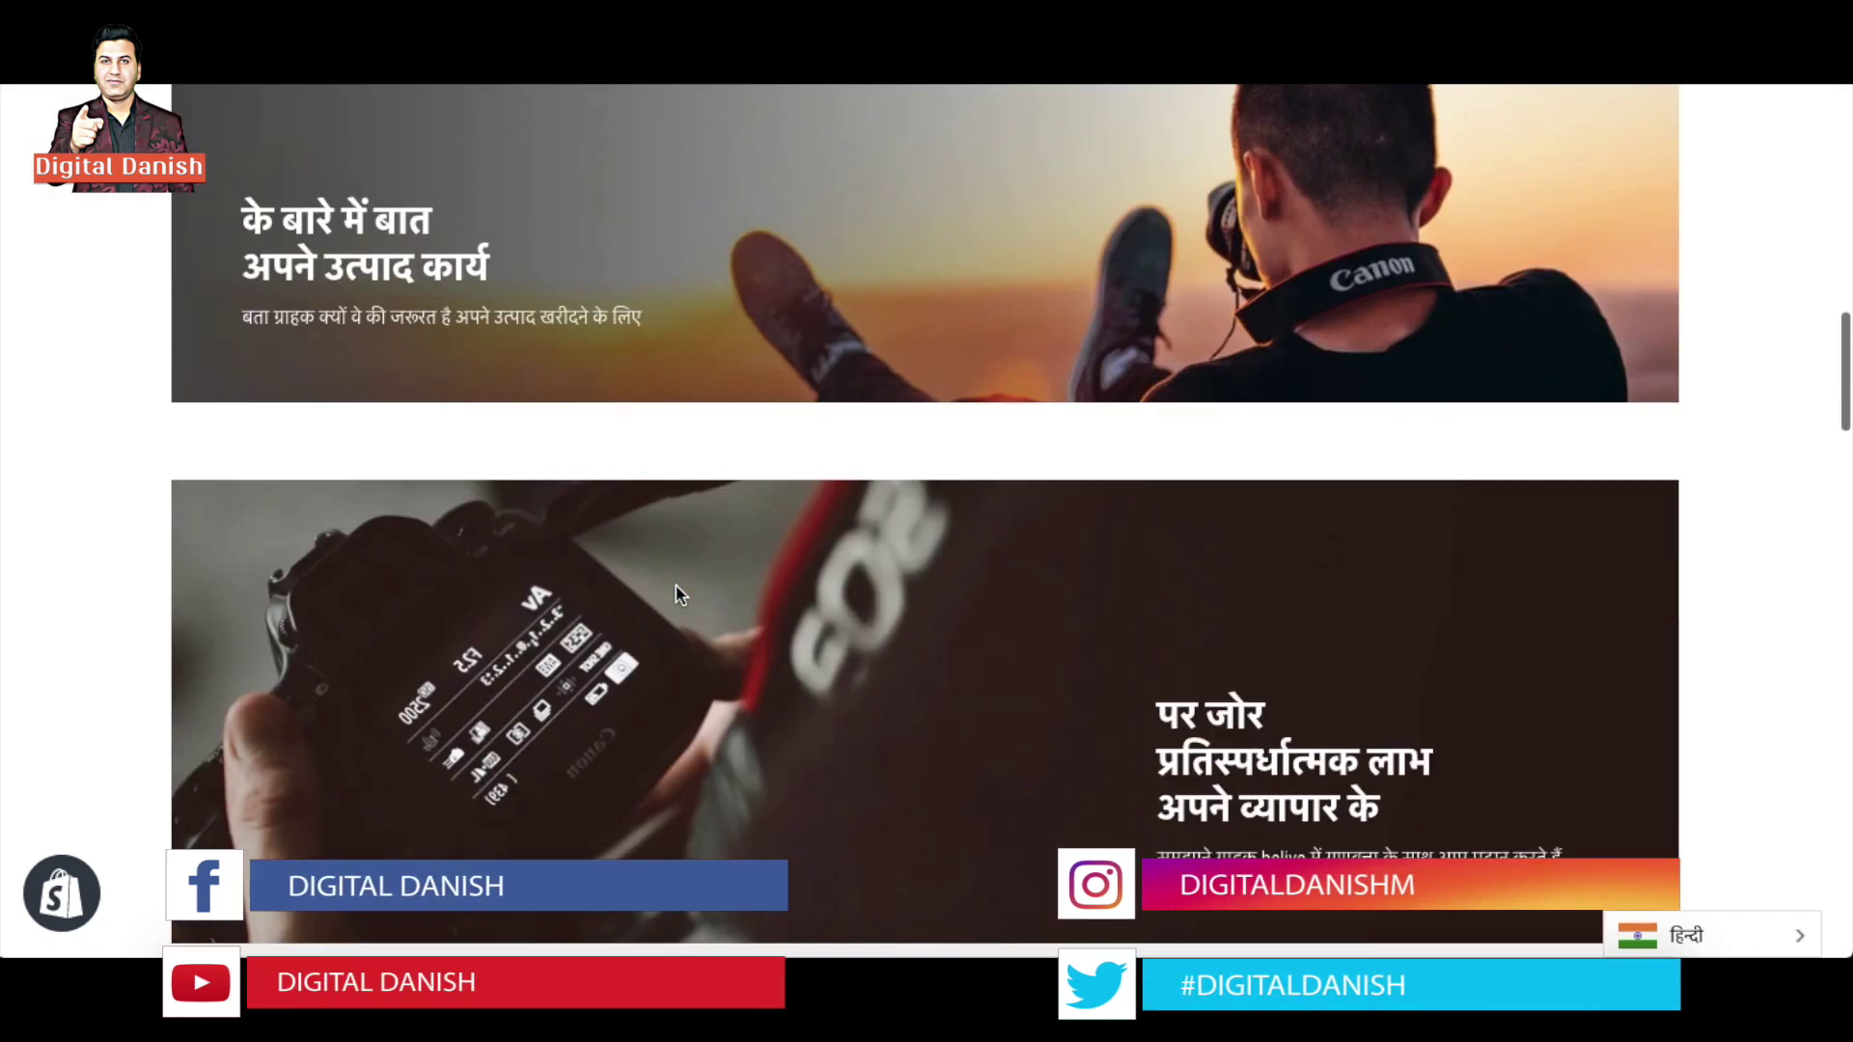
scroll(676, 591, up, 1)
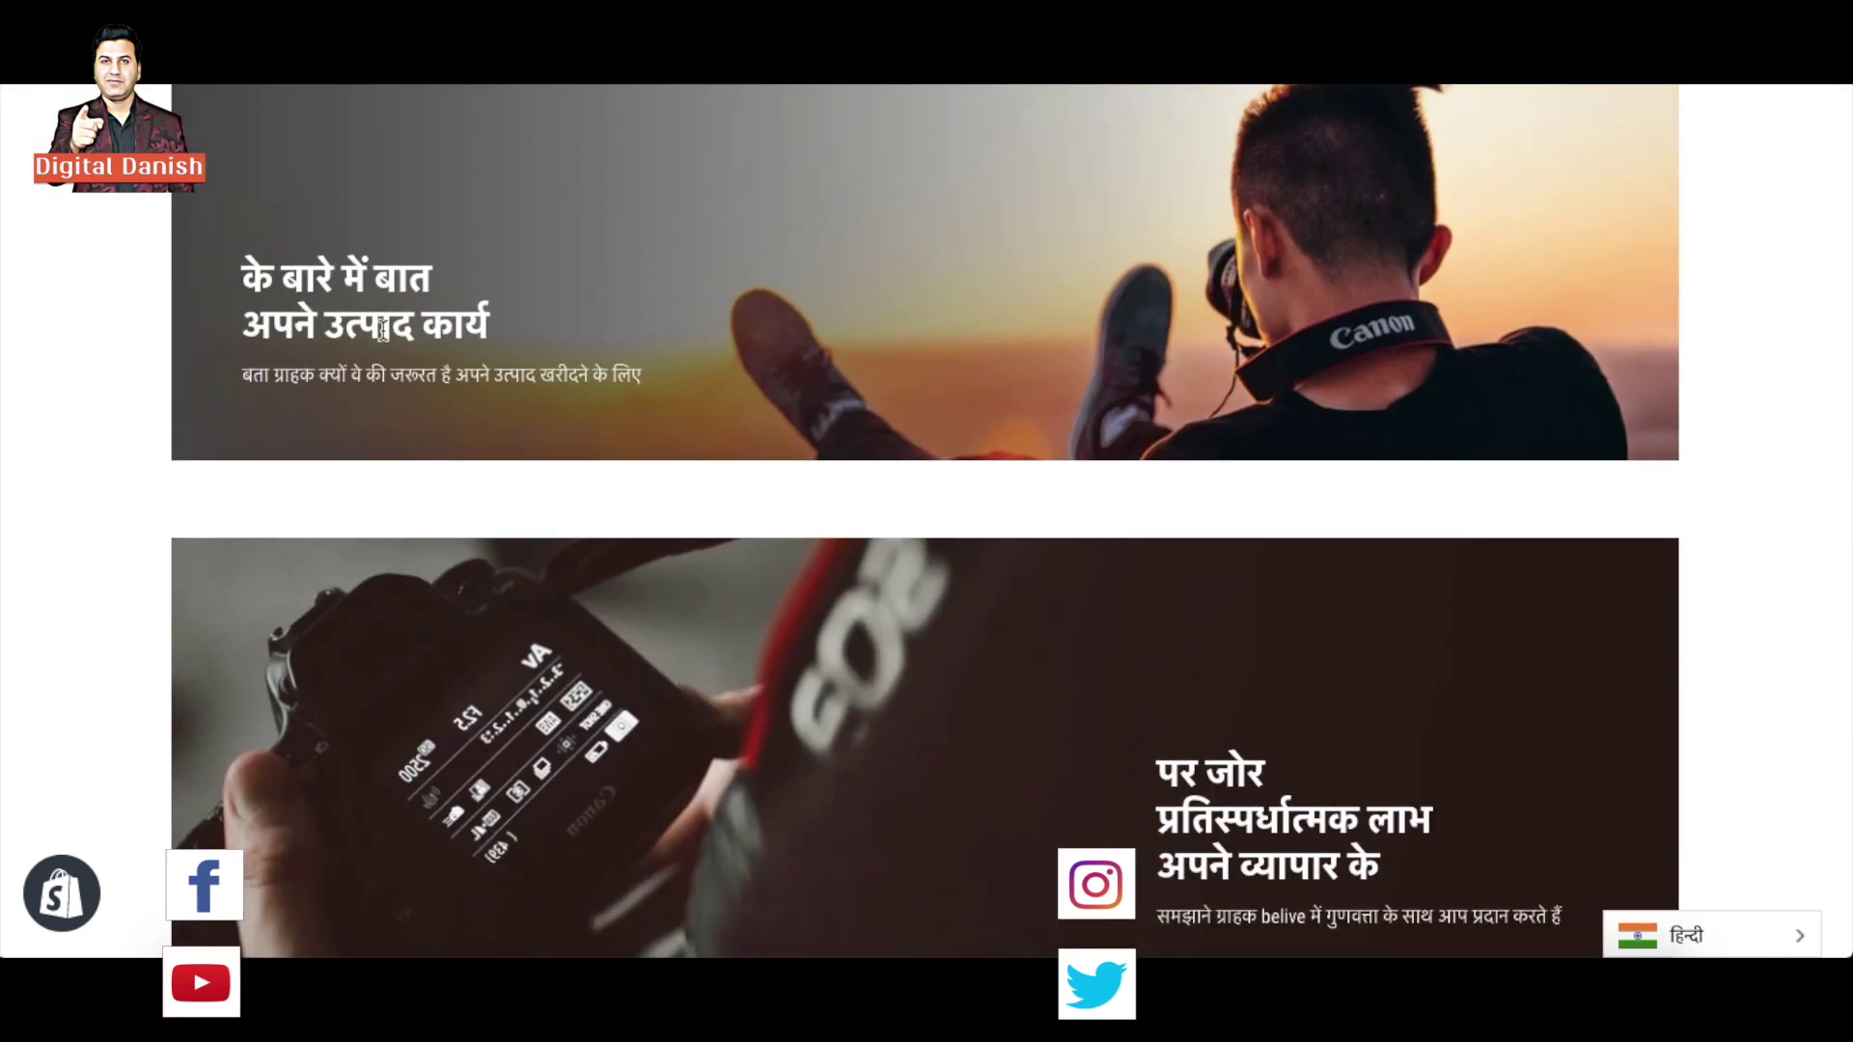
scroll(640, 453, down, 3)
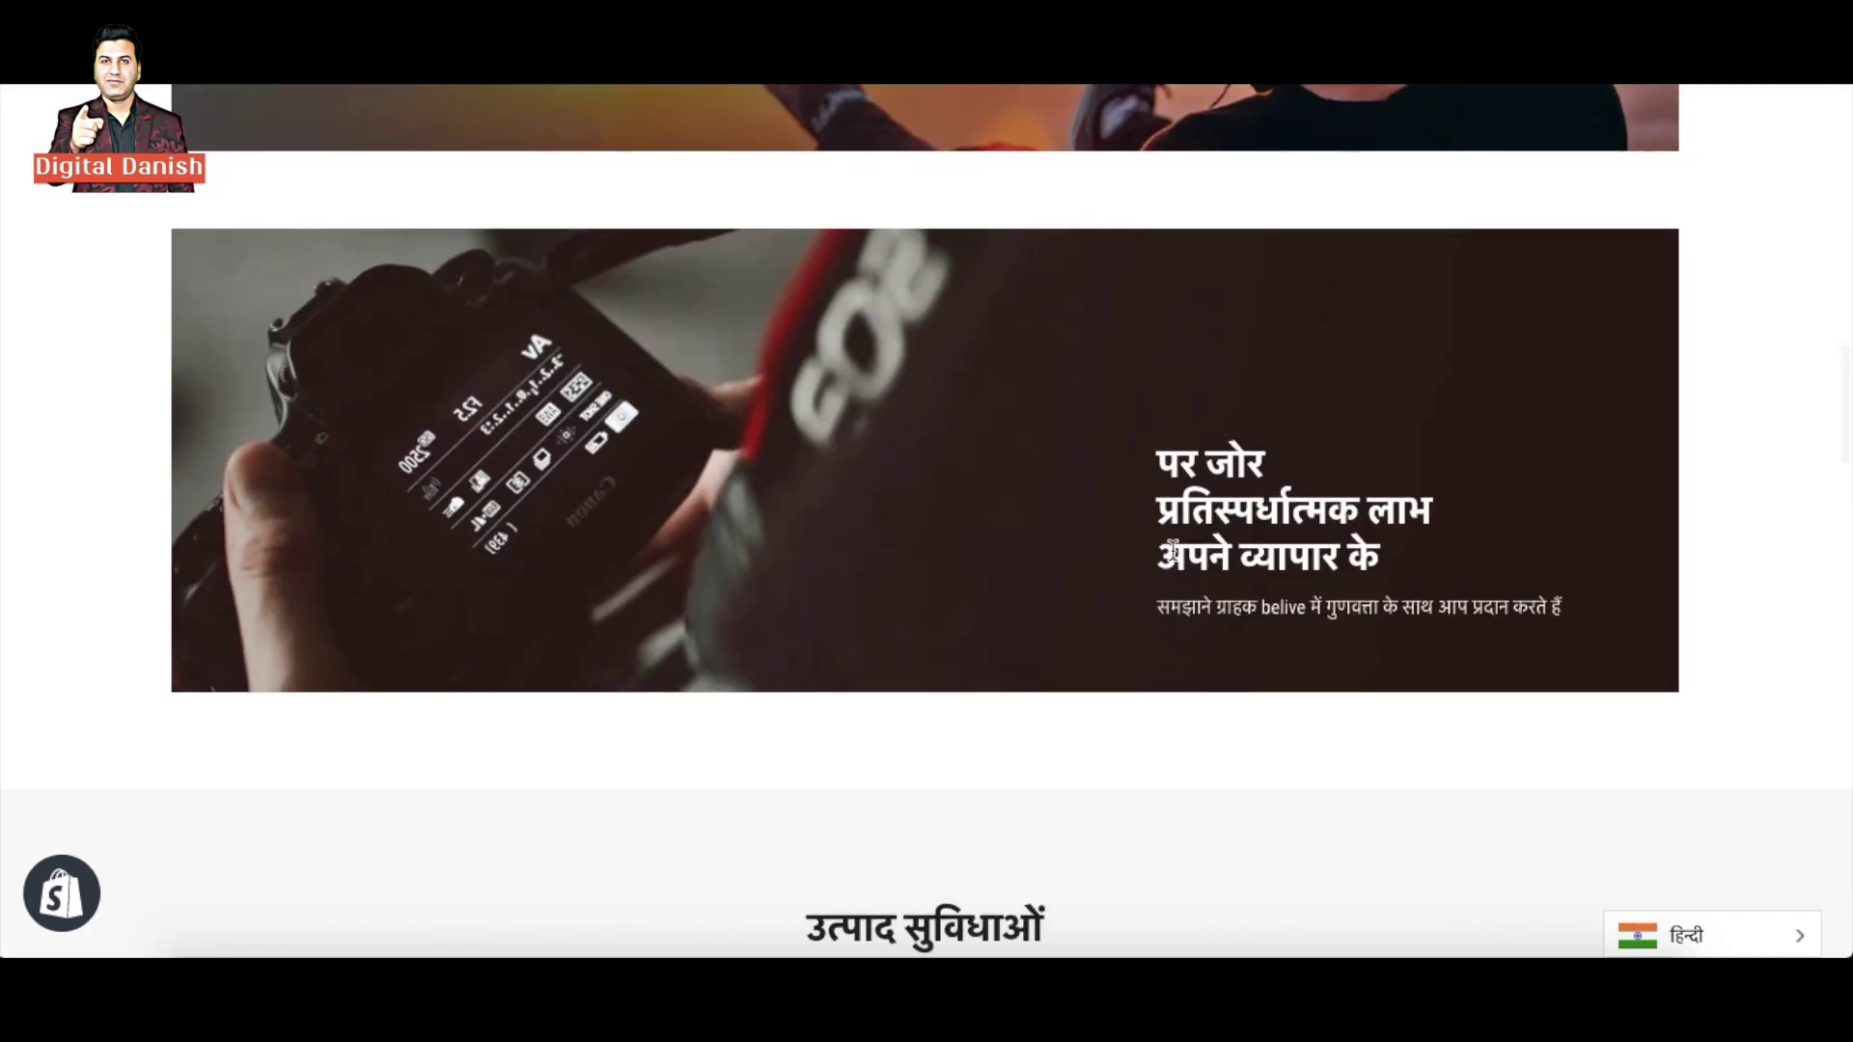
scroll(1172, 549, down, 6)
scroll(1172, 548, down, 3)
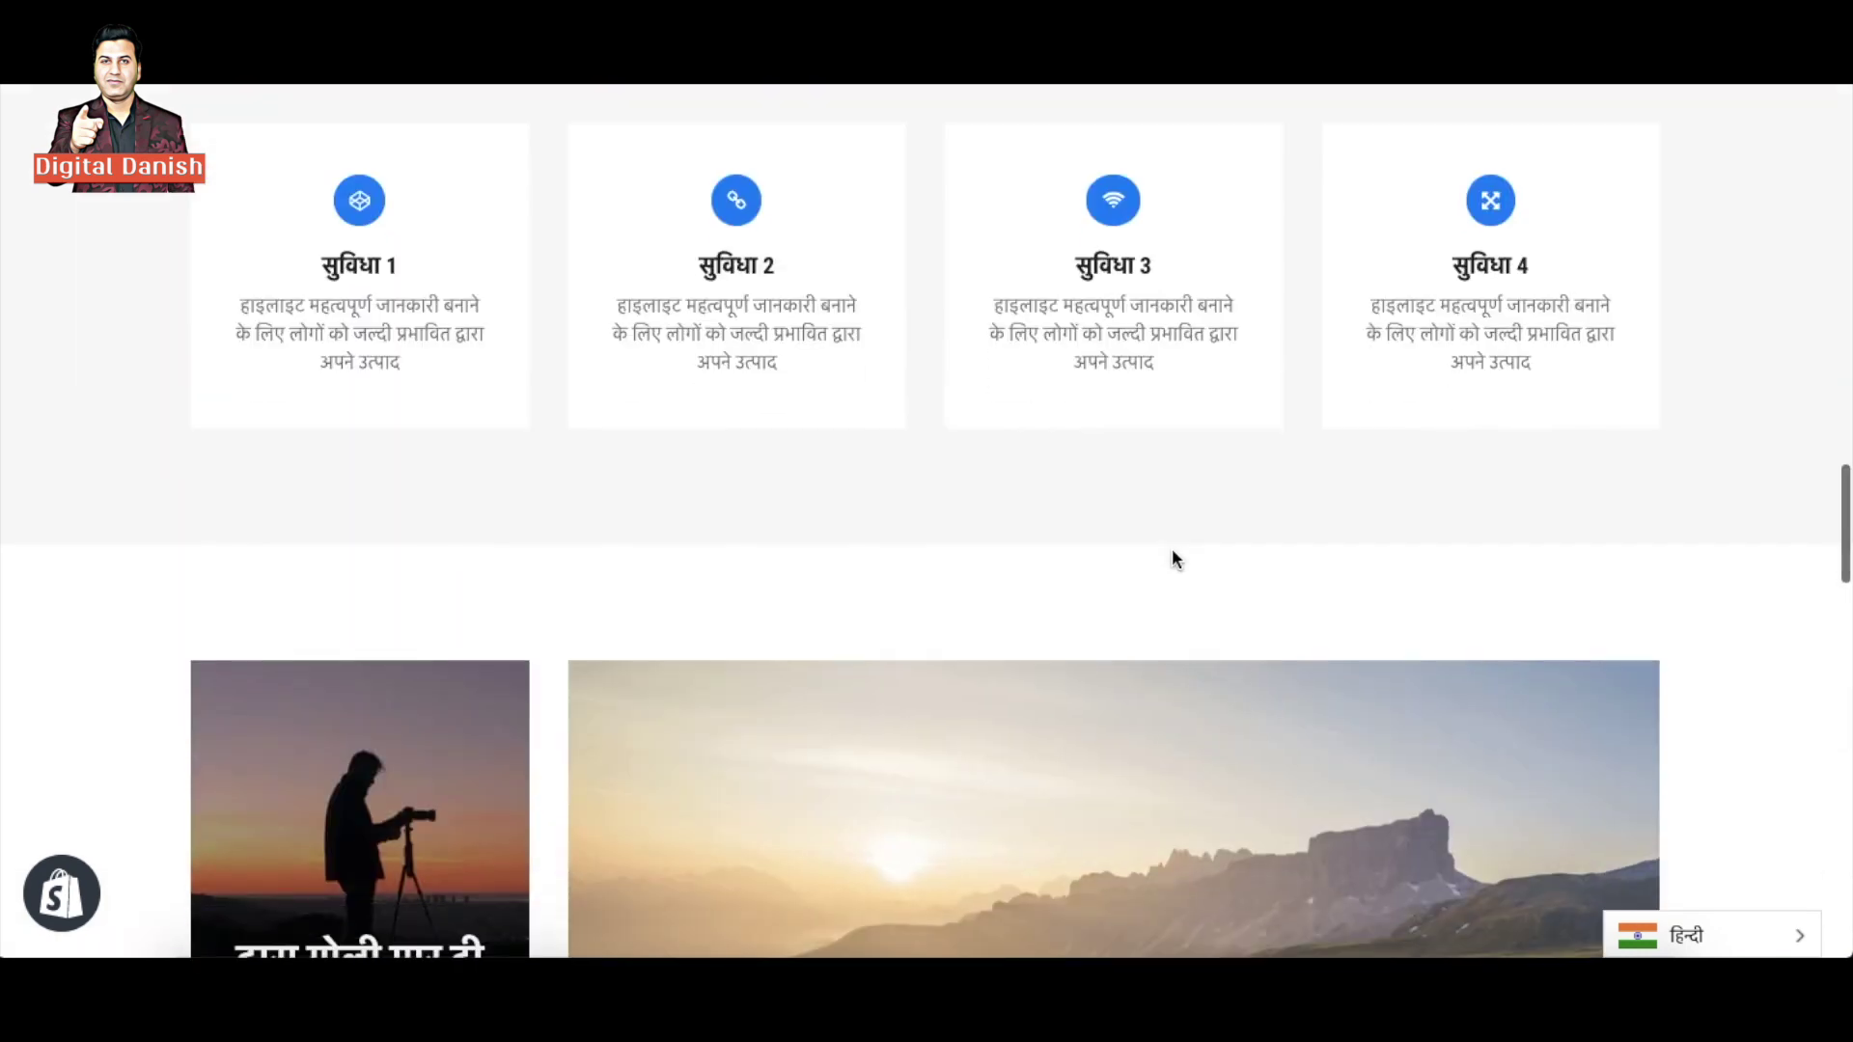
scroll(1173, 554, down, 14)
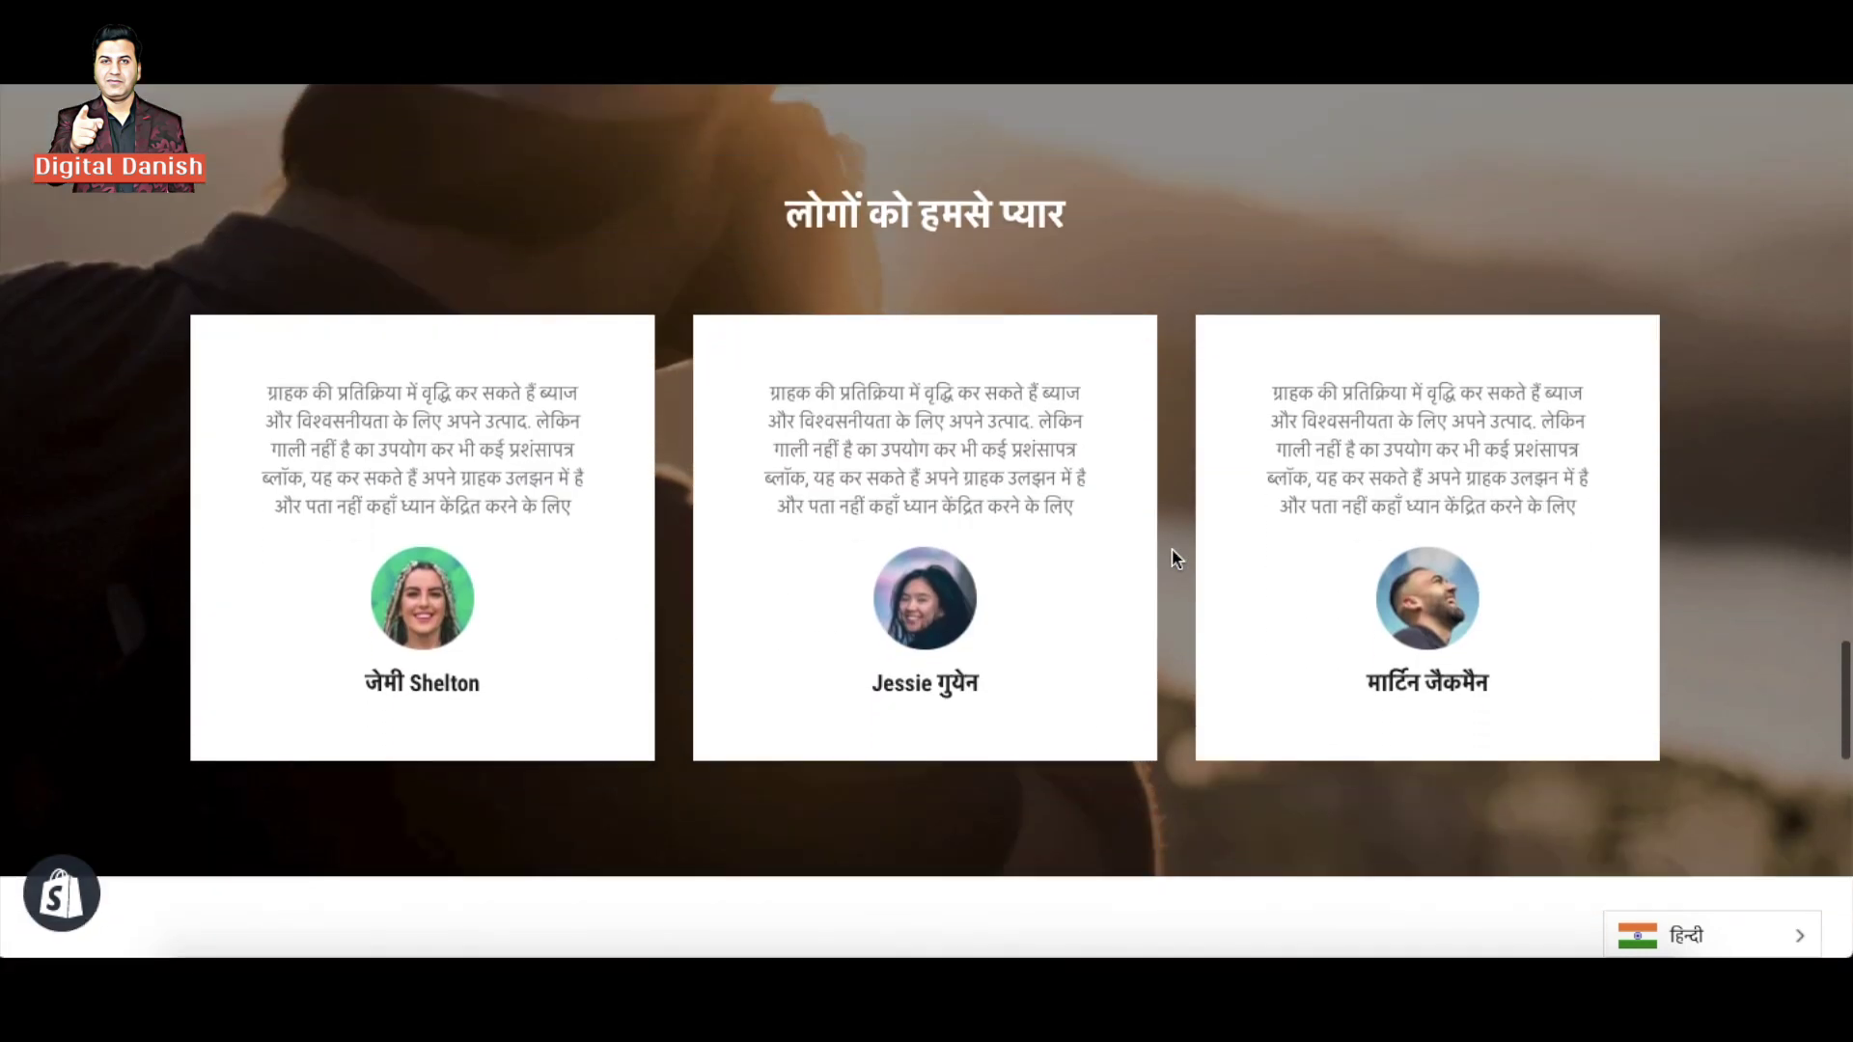
scroll(1172, 558, down, 2)
scroll(1171, 558, down, 2)
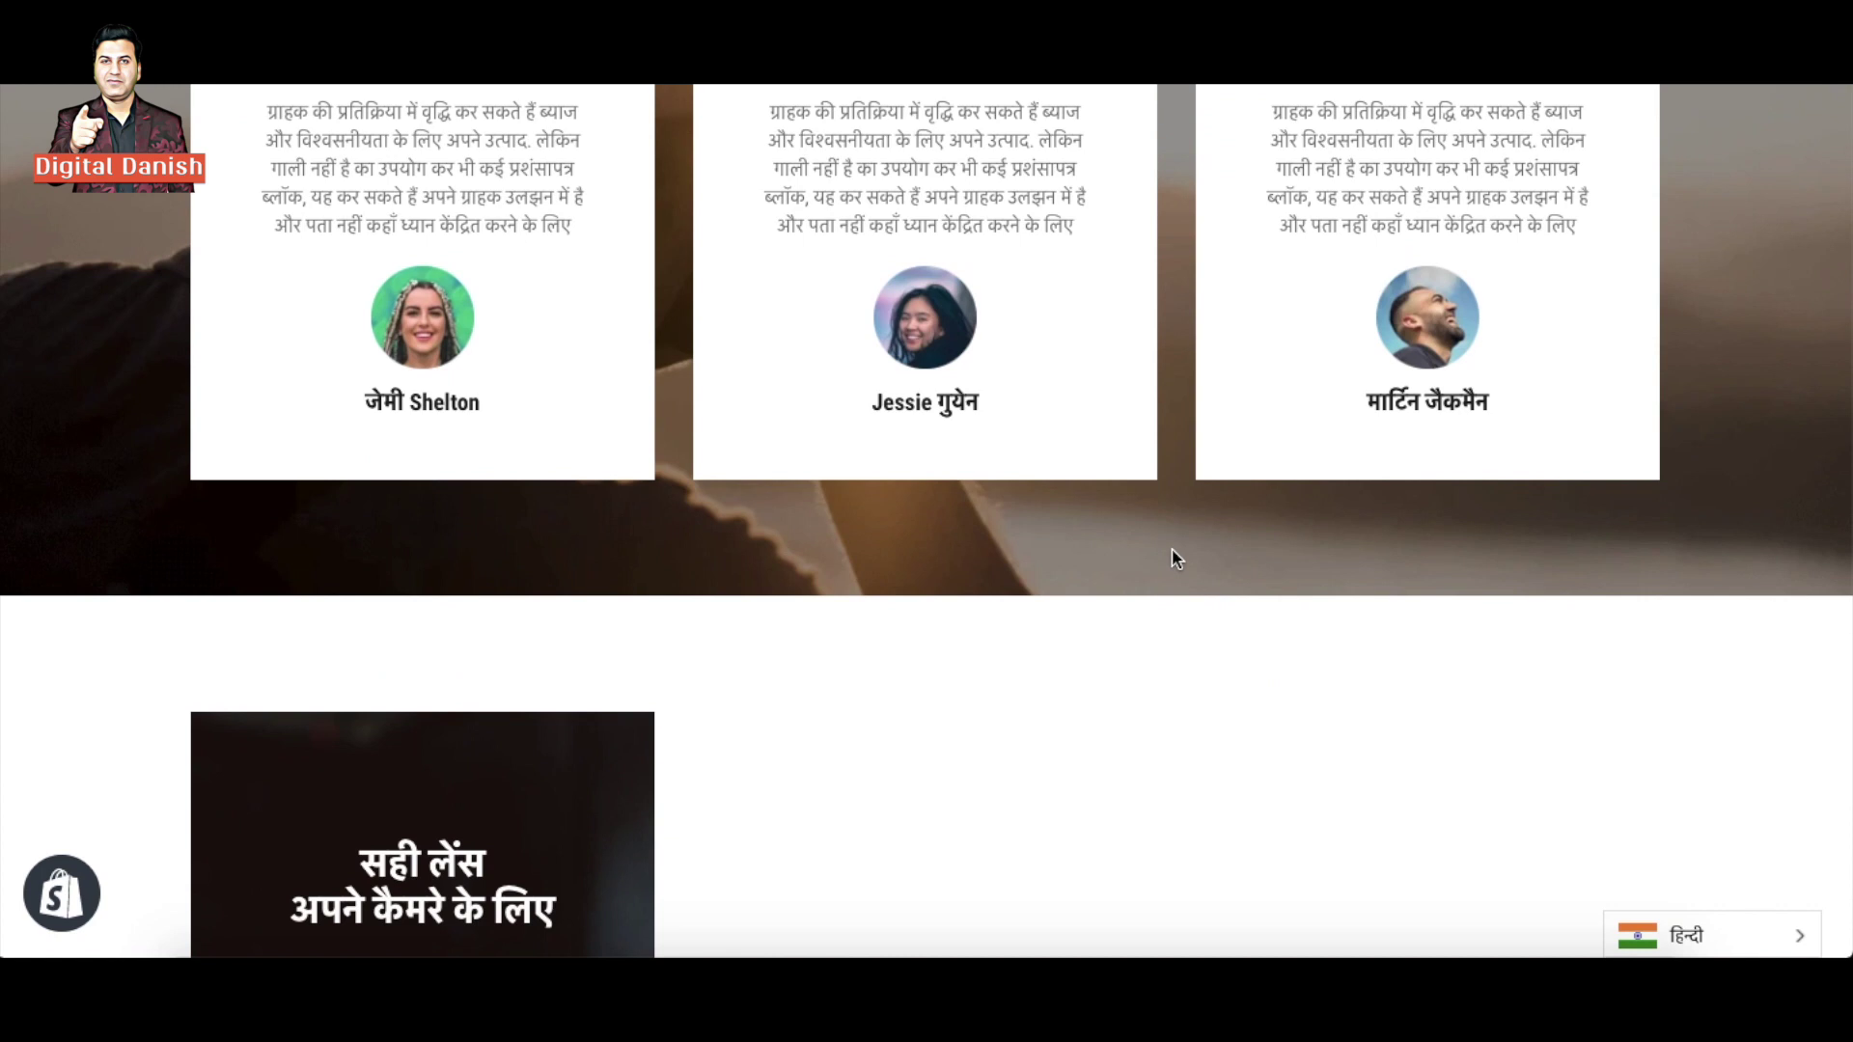
scroll(1171, 558, down, 6)
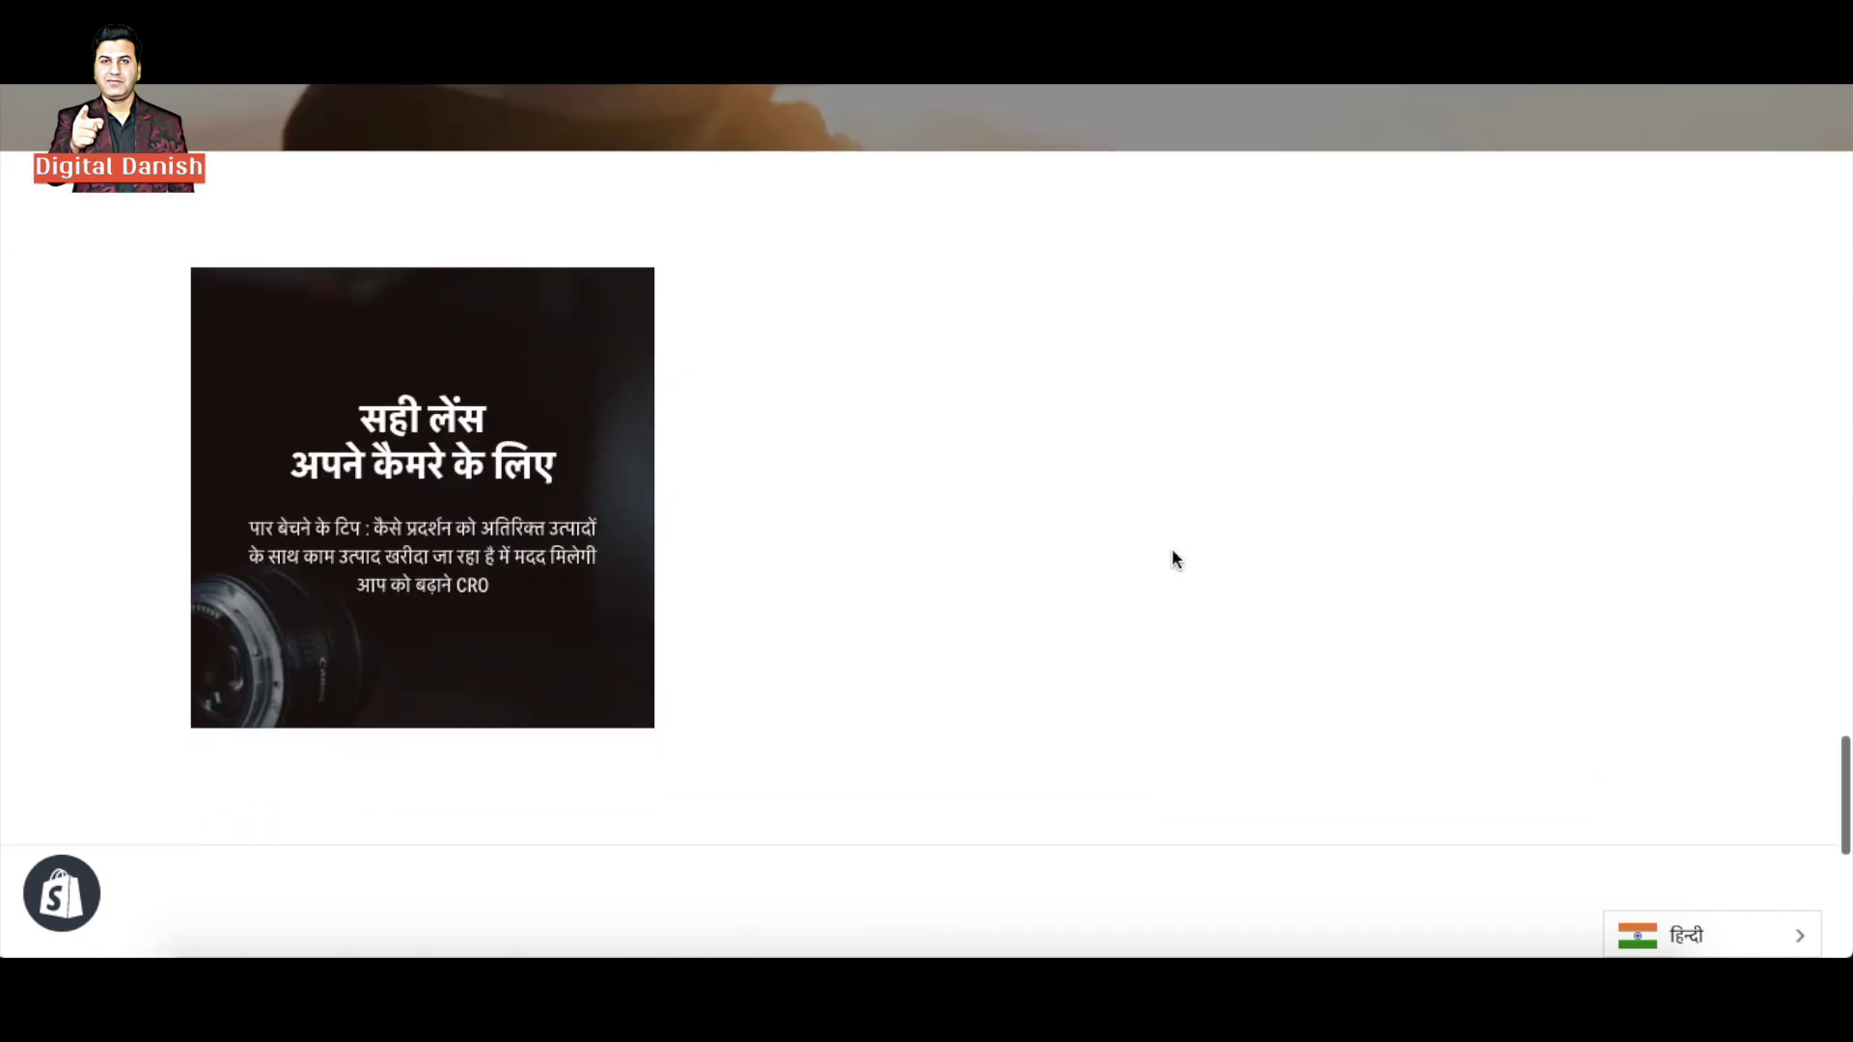
scroll(1172, 552, down, 6)
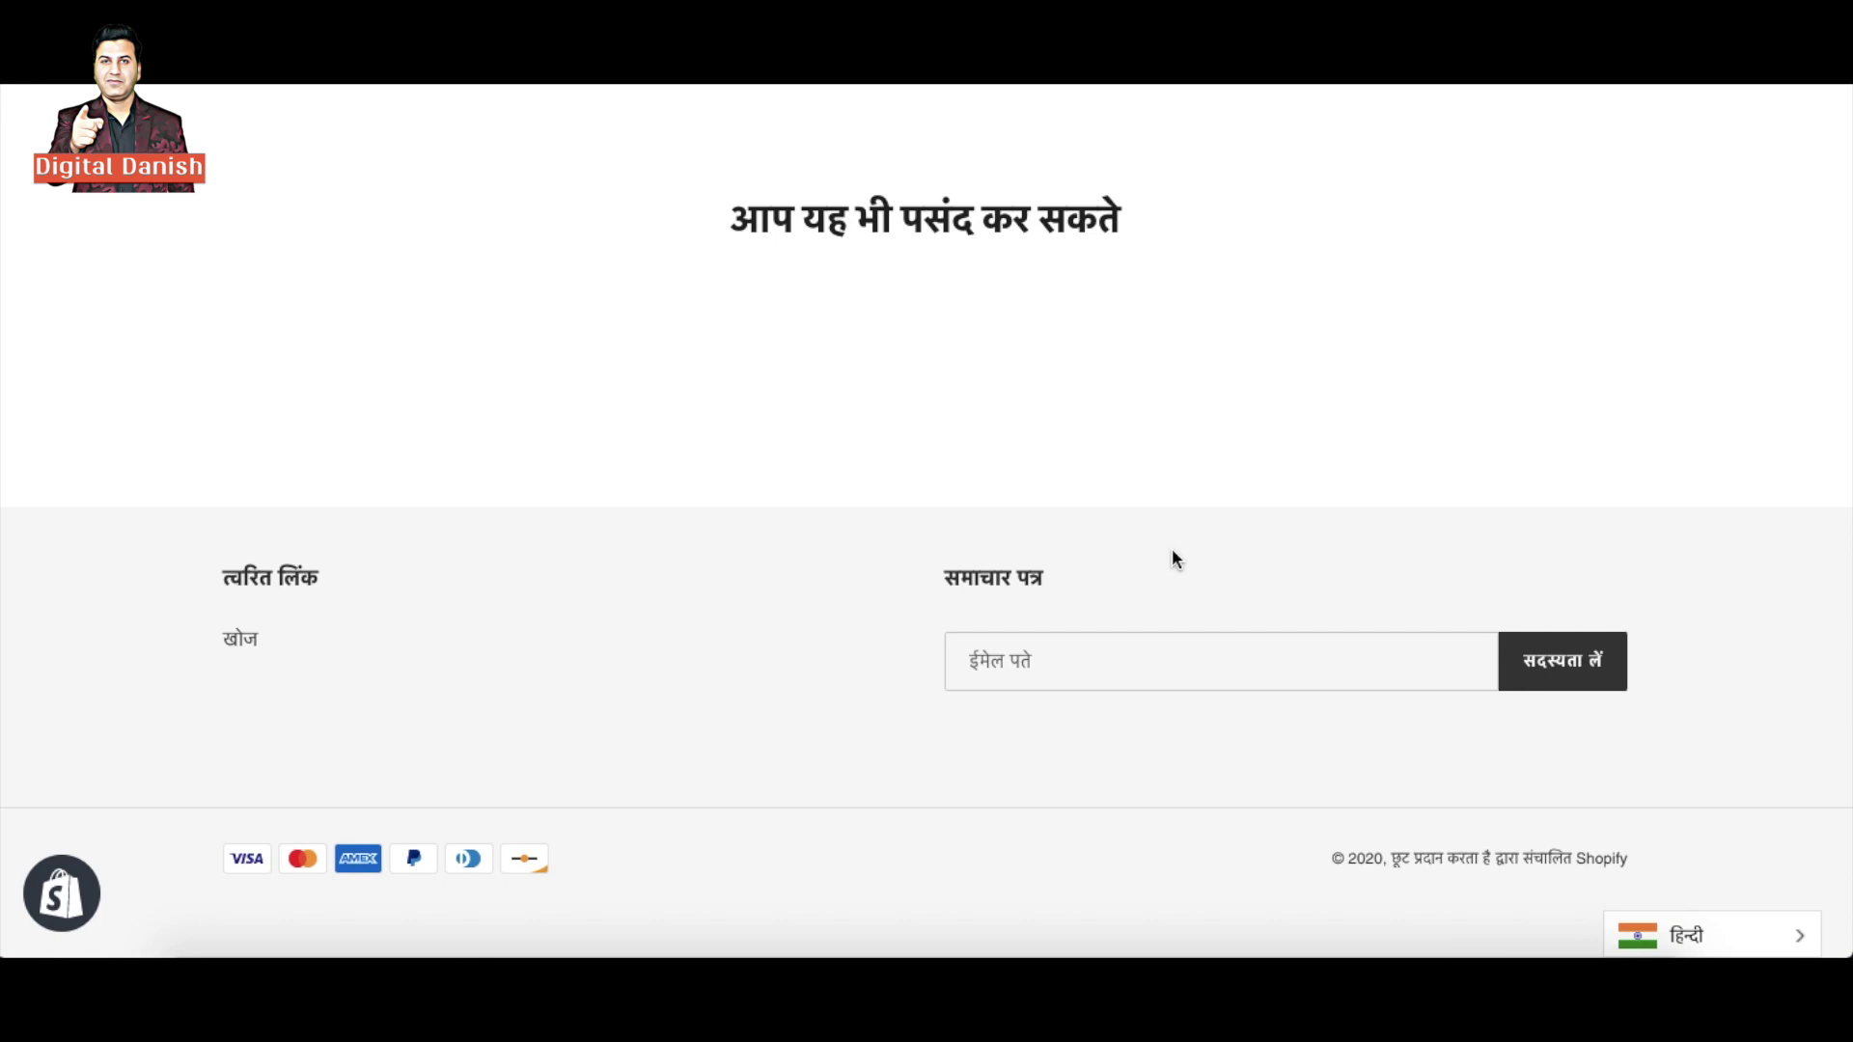
Step: Show the language switcher's available languages and return to the product title and purchase options of the Hindi page
click(1744, 948)
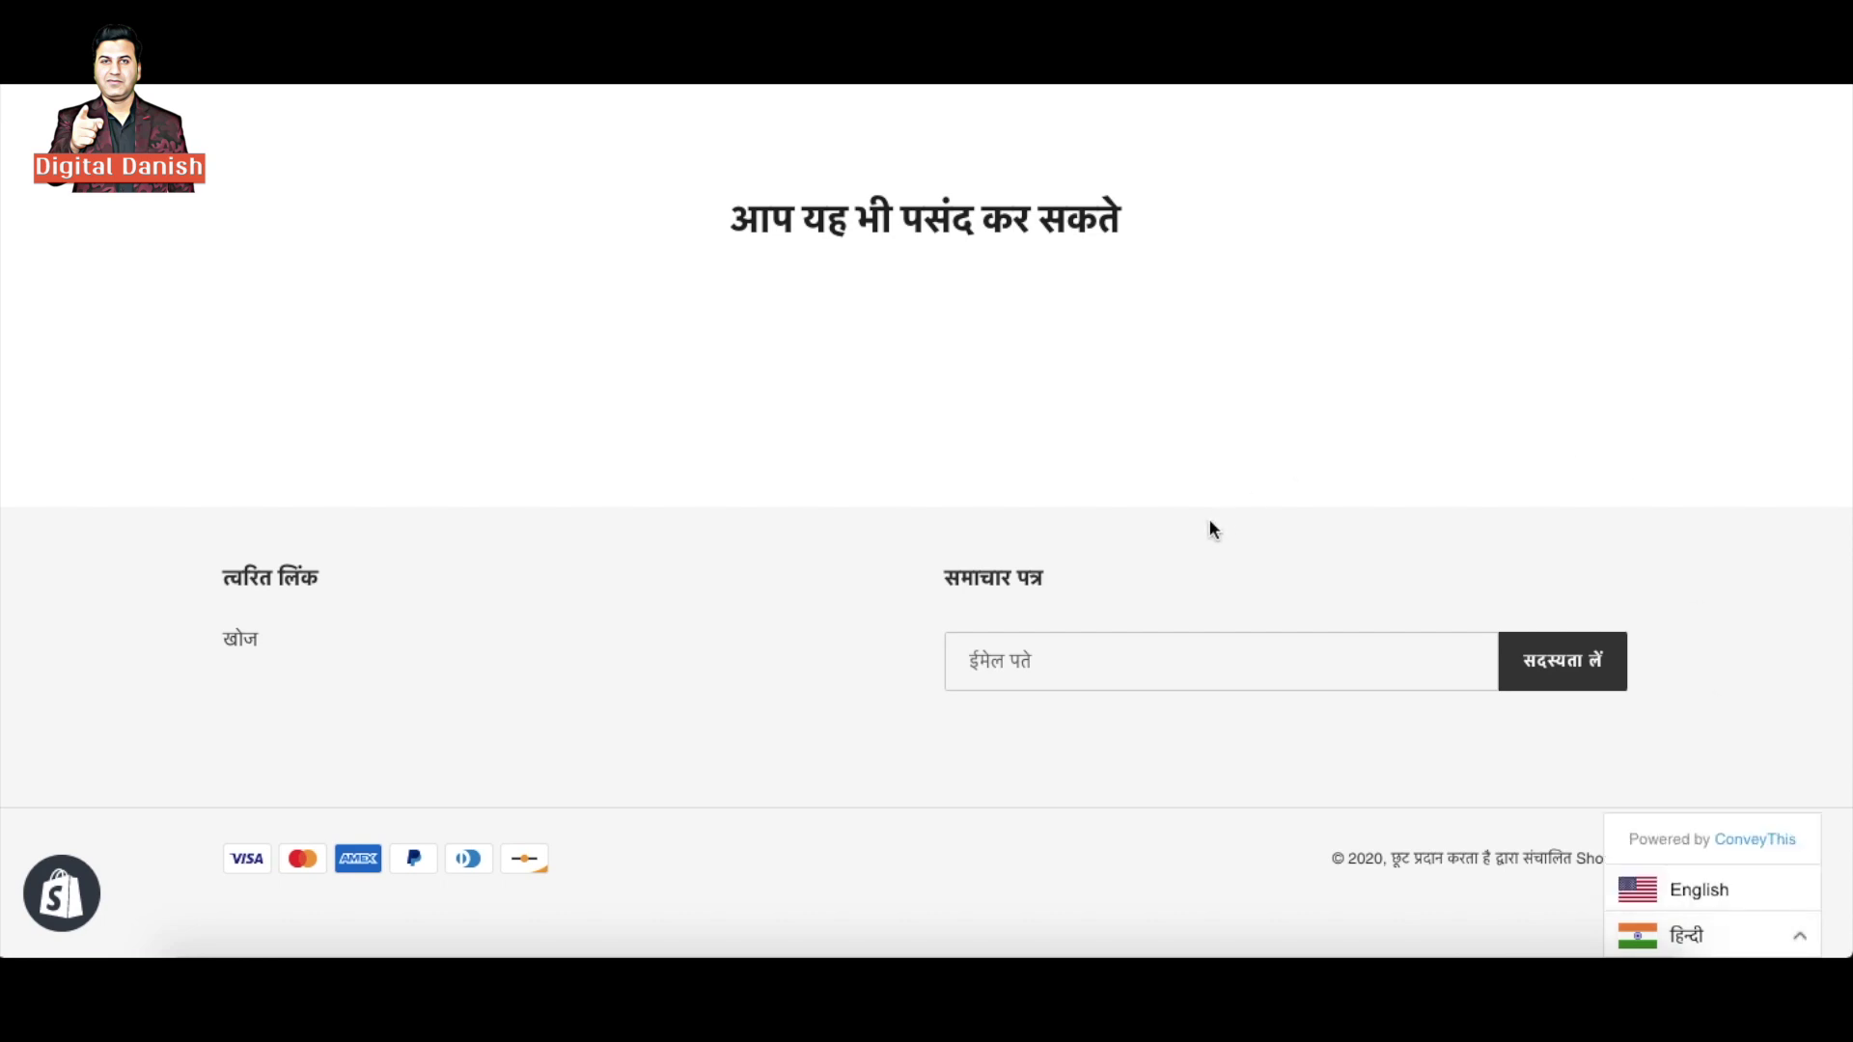
scroll(1210, 521, up, 15)
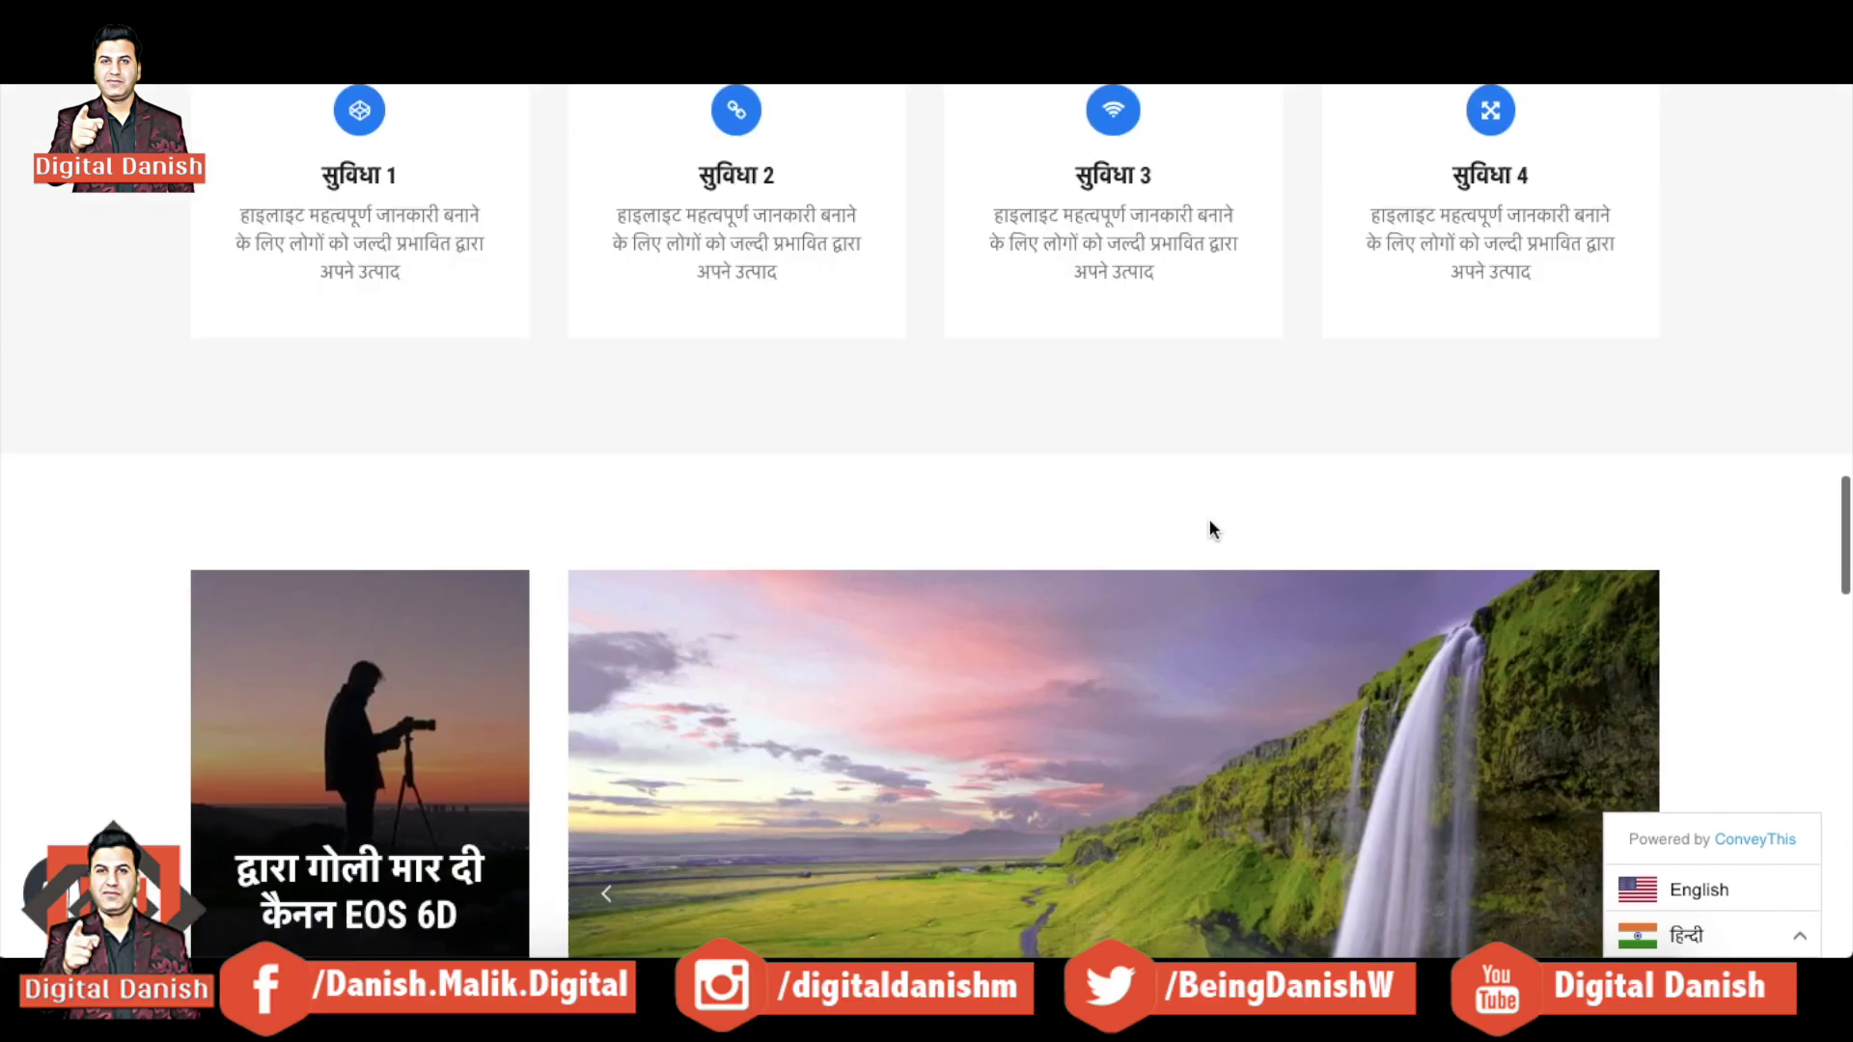
scroll(1209, 521, up, 10)
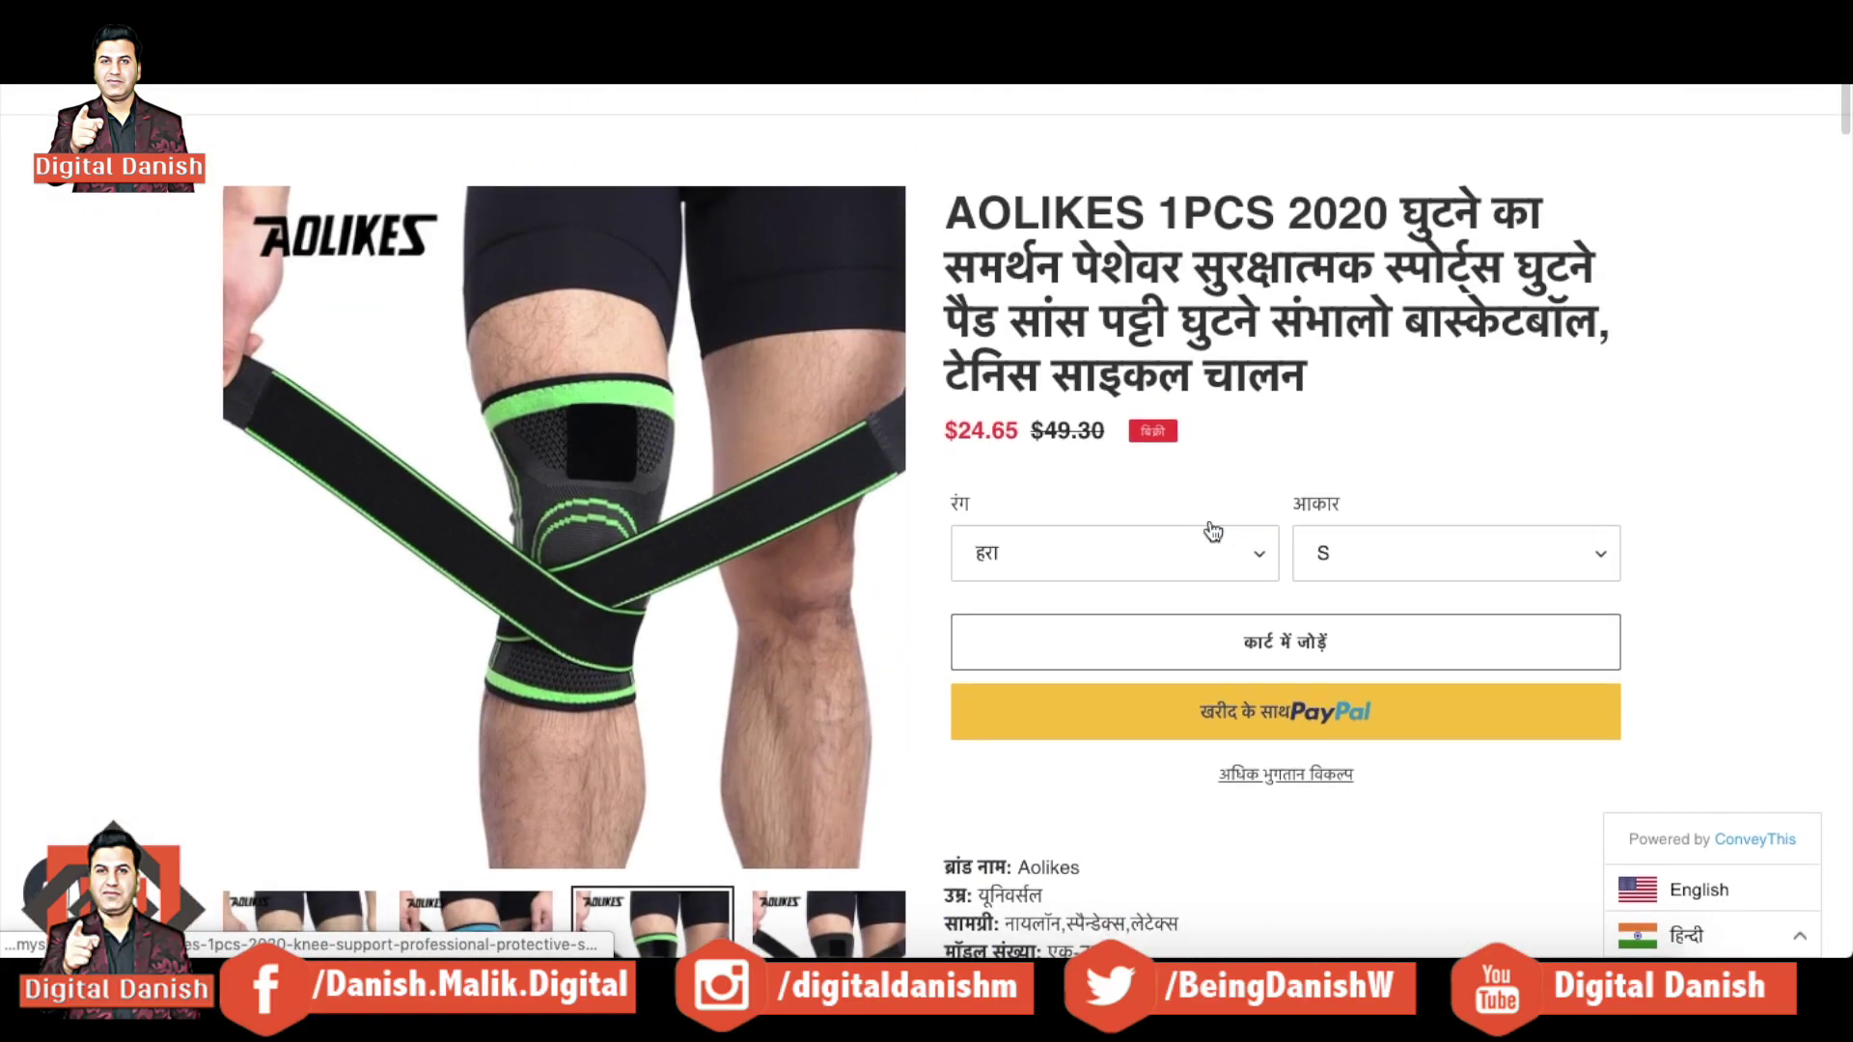